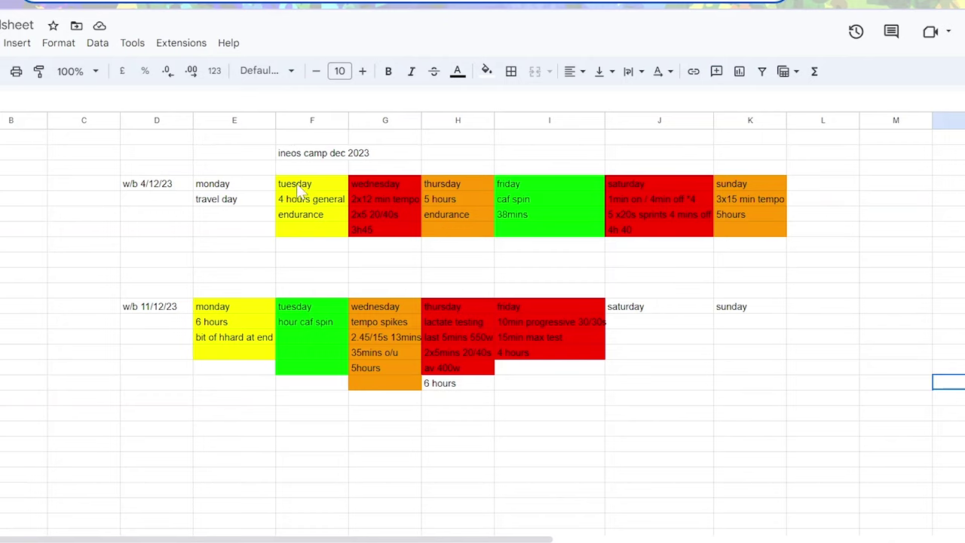
Review the Tuesday to Friday sessions of the week beginning 4/12/23 in the camp plan.
left_click_drag(300, 194, 549, 204)
left_click(550, 200)
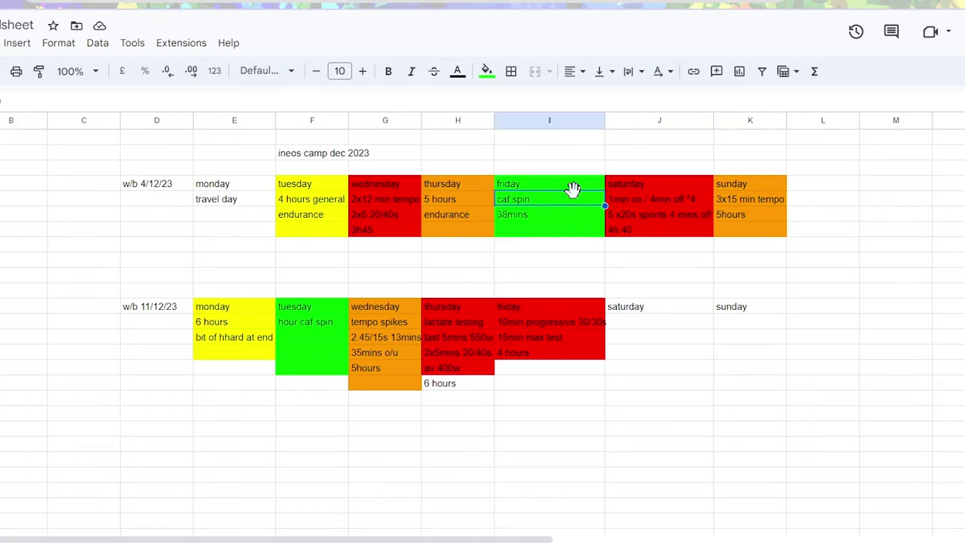
left_click(356, 184)
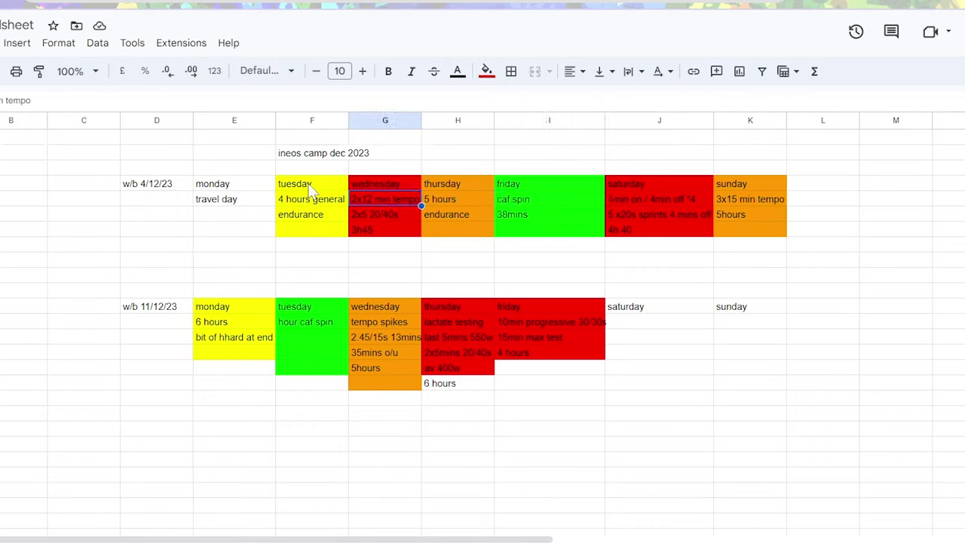
left_click_drag(312, 186, 441, 224)
left_click(446, 234)
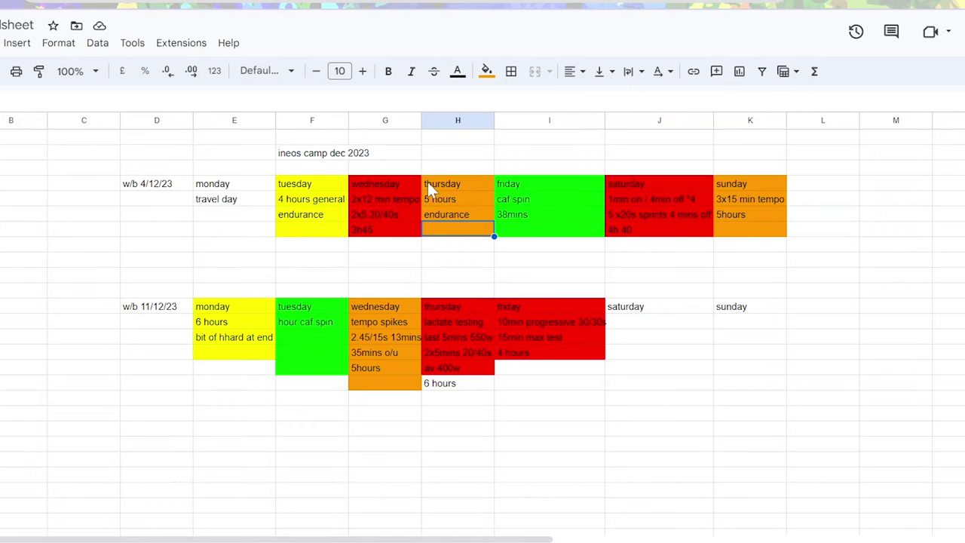
Change the fill of the Thursday block in the week beginning 4/12/23 to yellow.
left_click_drag(427, 183, 441, 230)
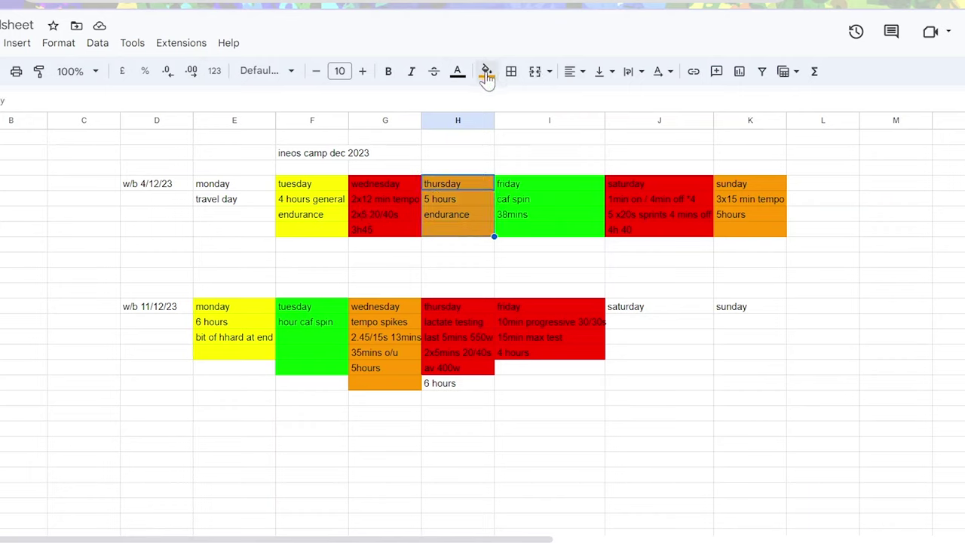
left_click(487, 73)
left_click(535, 137)
left_click(585, 249)
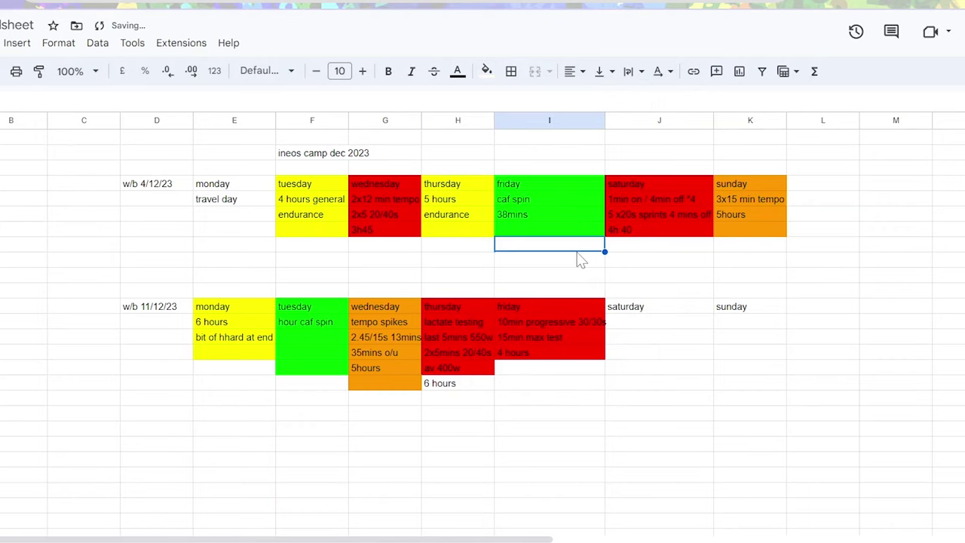
Examine the red hard-session days in both camp weeks, including Wednesday, Saturday, Thursday and Friday.
left_click(639, 181)
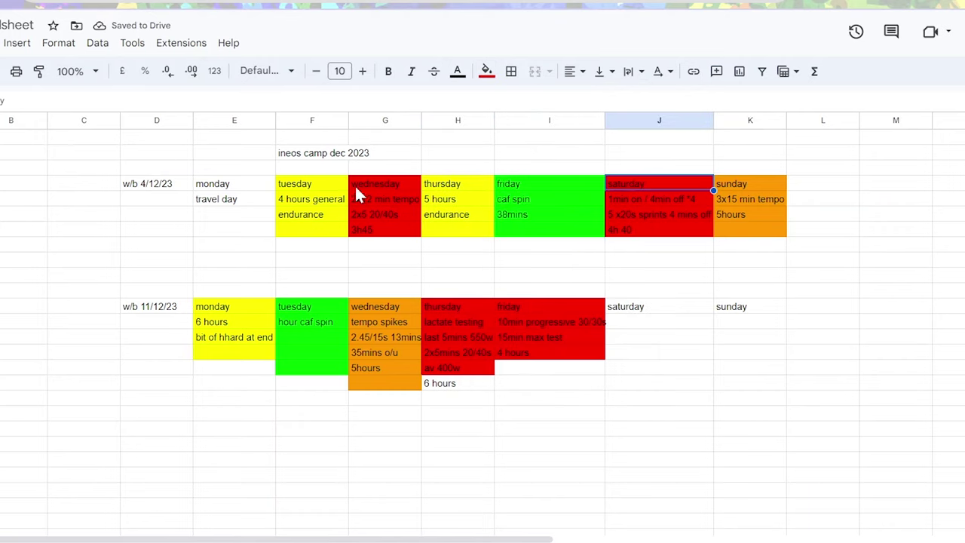
left_click(392, 230)
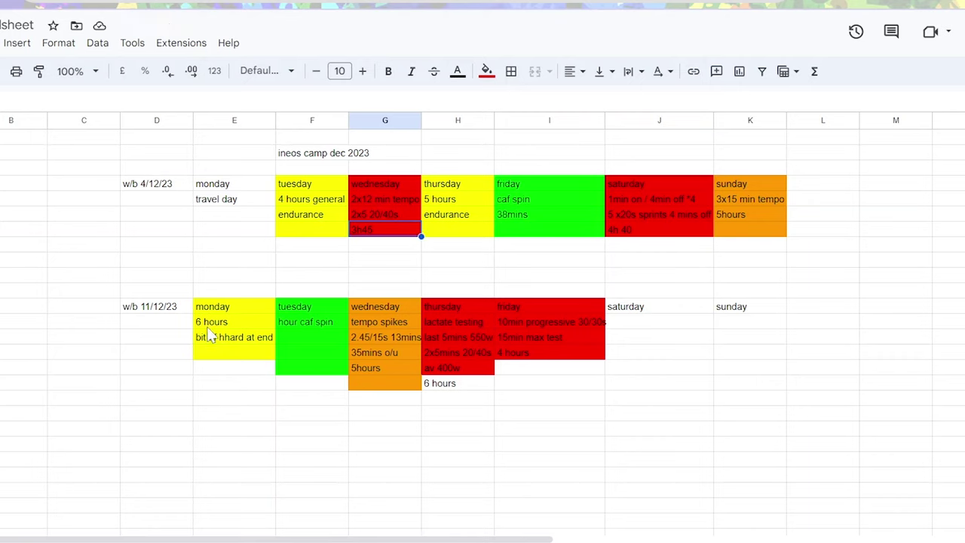
left_click(644, 230)
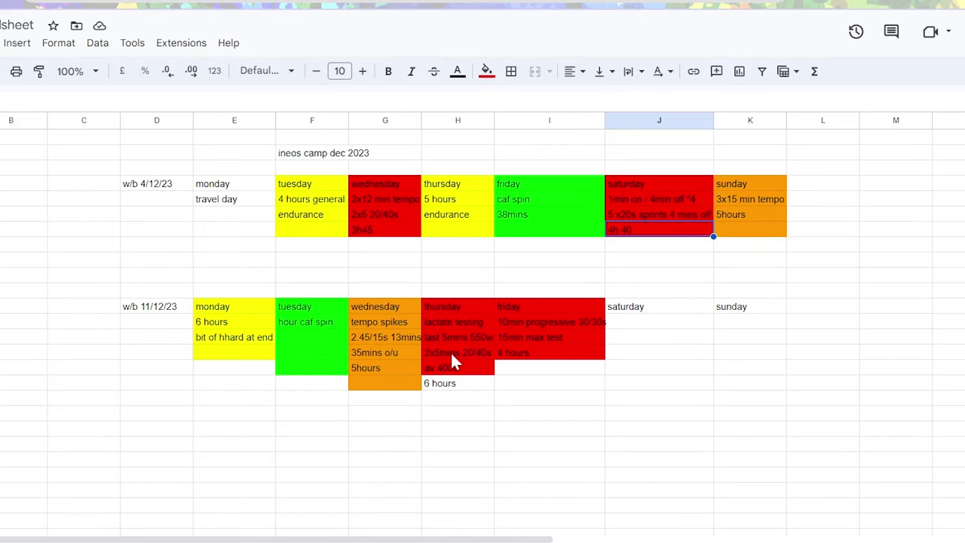
left_click_drag(450, 324, 458, 370)
left_click(454, 306)
left_click(549, 366, "shift")
left_click(464, 324)
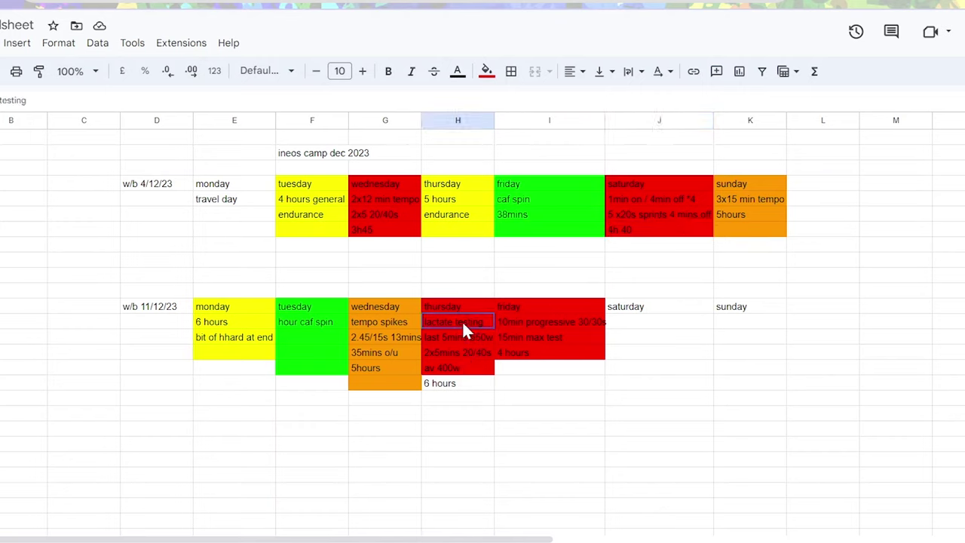
left_click(525, 340)
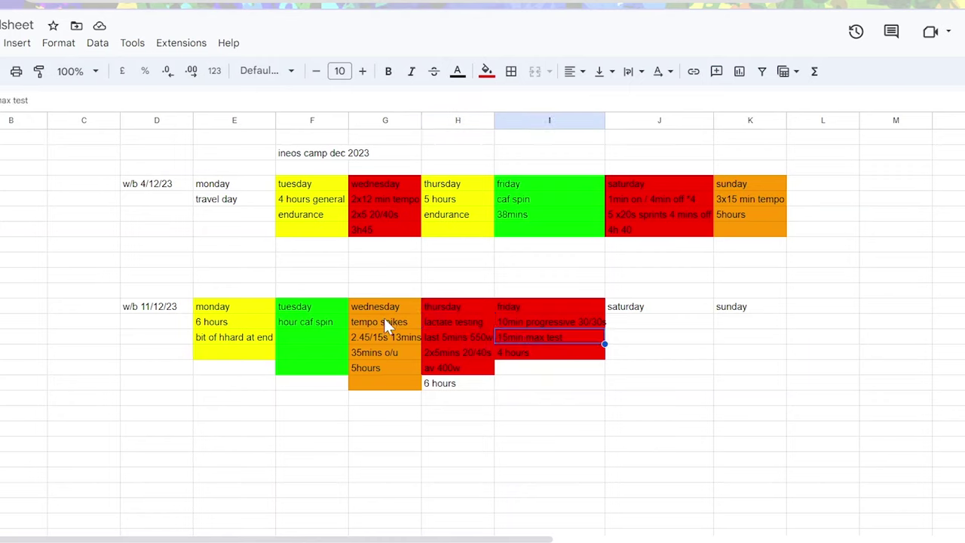
Compare the orange tempo days: Sunday of the first week and Wednesday of the second week.
left_click_drag(384, 321, 383, 388)
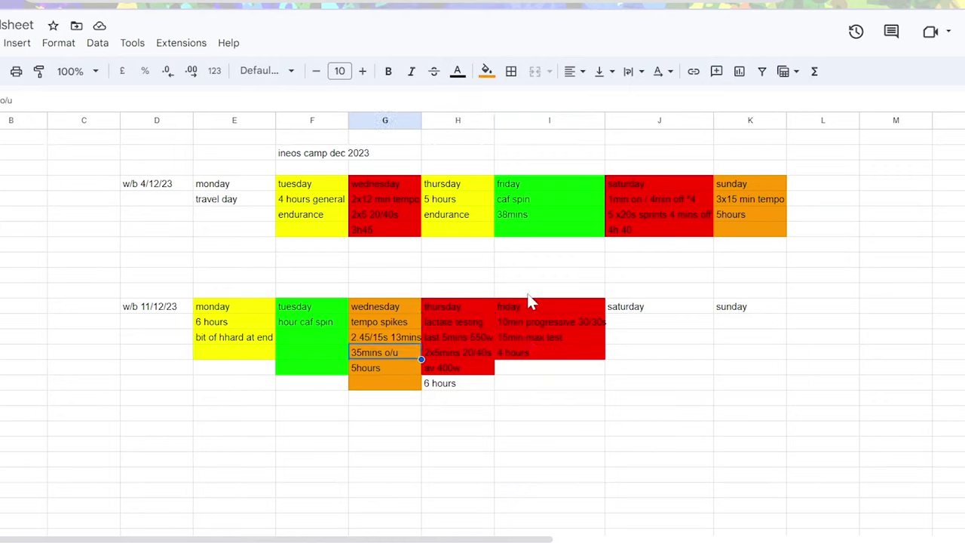
left_click_drag(719, 184, 744, 231)
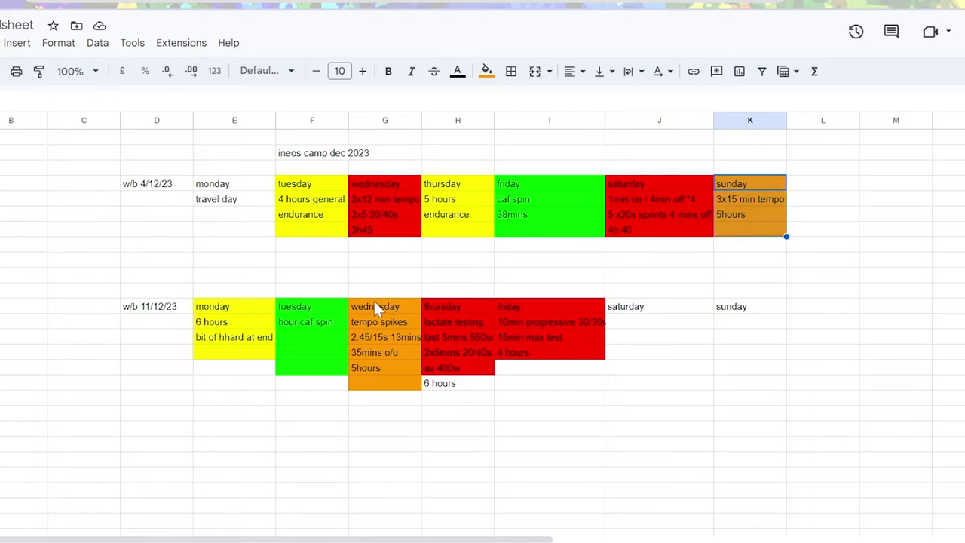
left_click_drag(374, 303, 368, 357)
left_click(373, 339)
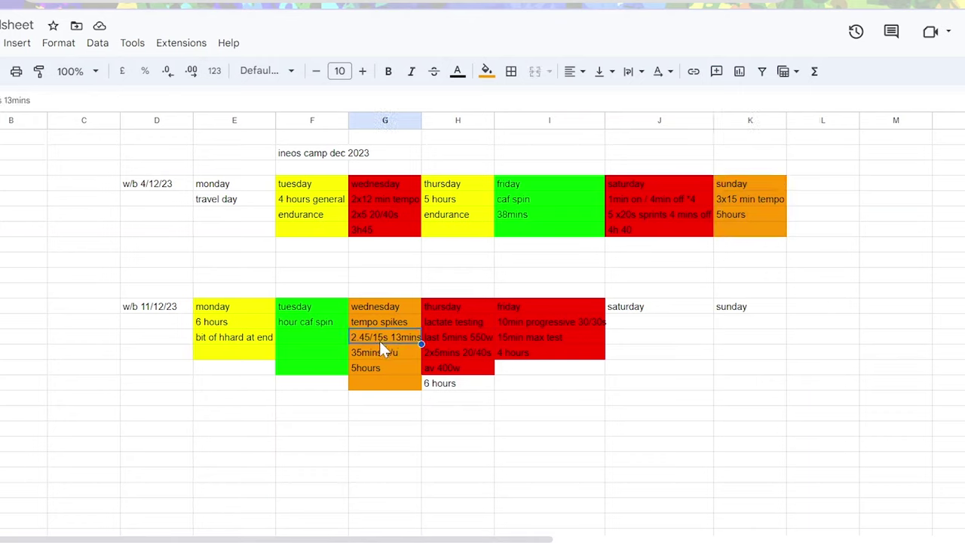
left_click(378, 355)
Switch to Strava and check the 10-minute and 5-minute peak power of the 5 December 2023 Morning Ride.
key("ctrl+Tab")
key("ctrl+Tab")
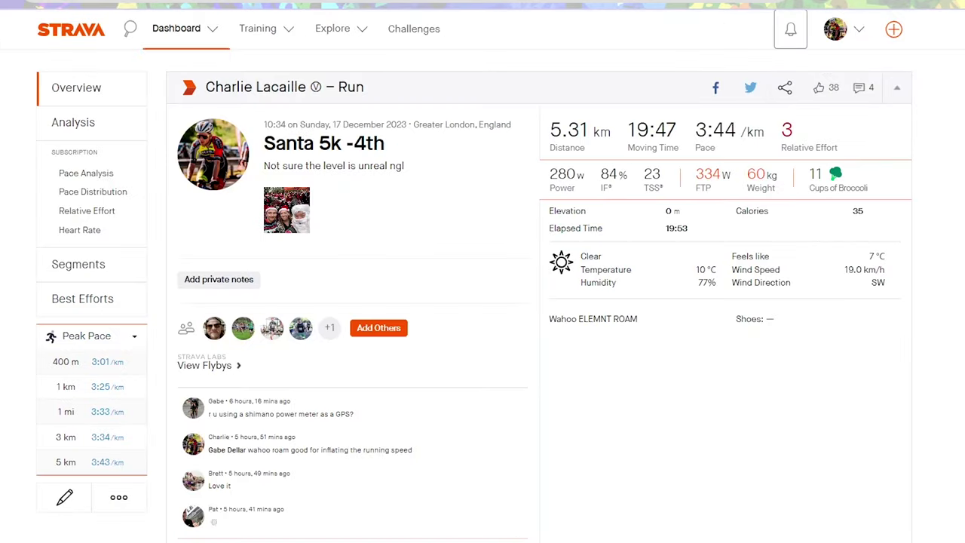
key("ctrl+Tab")
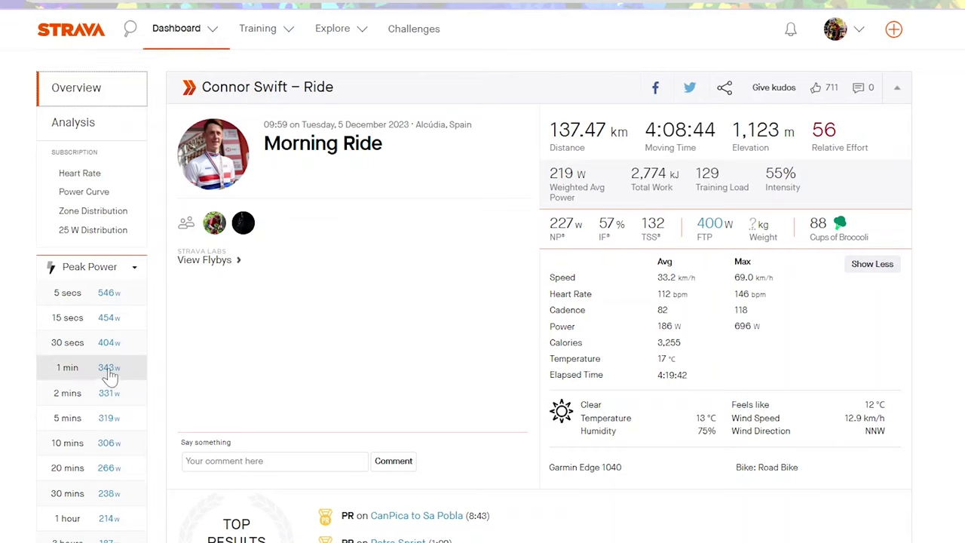
left_click(133, 452)
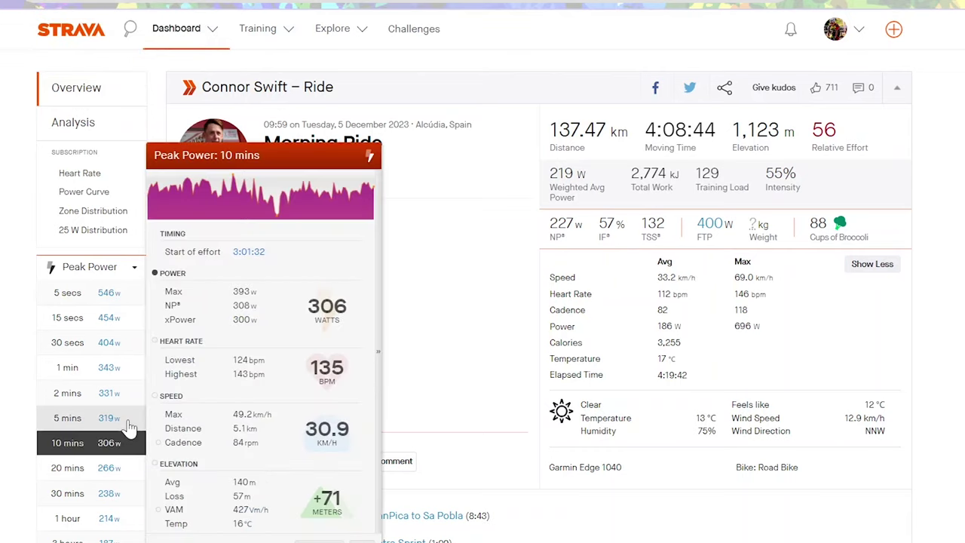
left_click(129, 422)
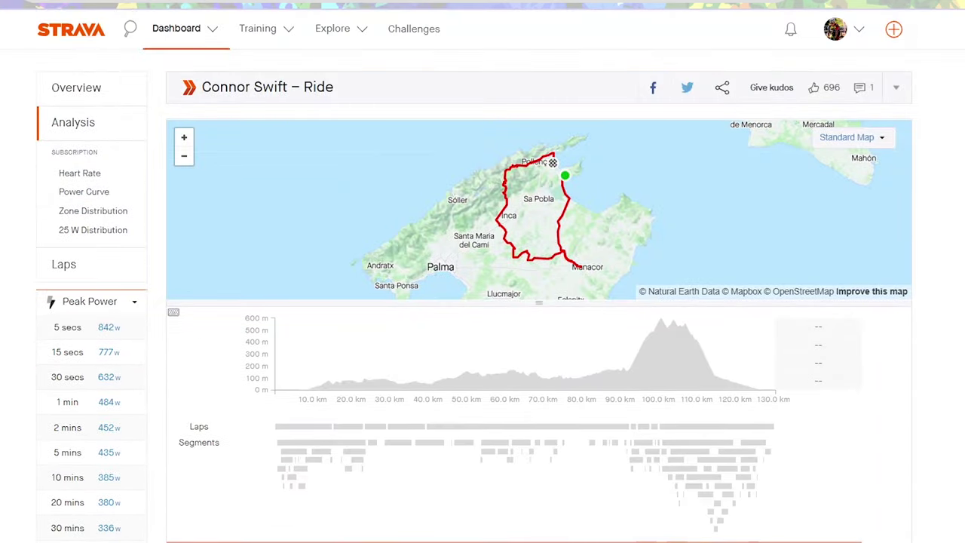
Inspect the power figures of laps 2 and 4 in the ride analysis.
scroll(263, 196, "down", 4)
scroll(263, 196, "up", 1)
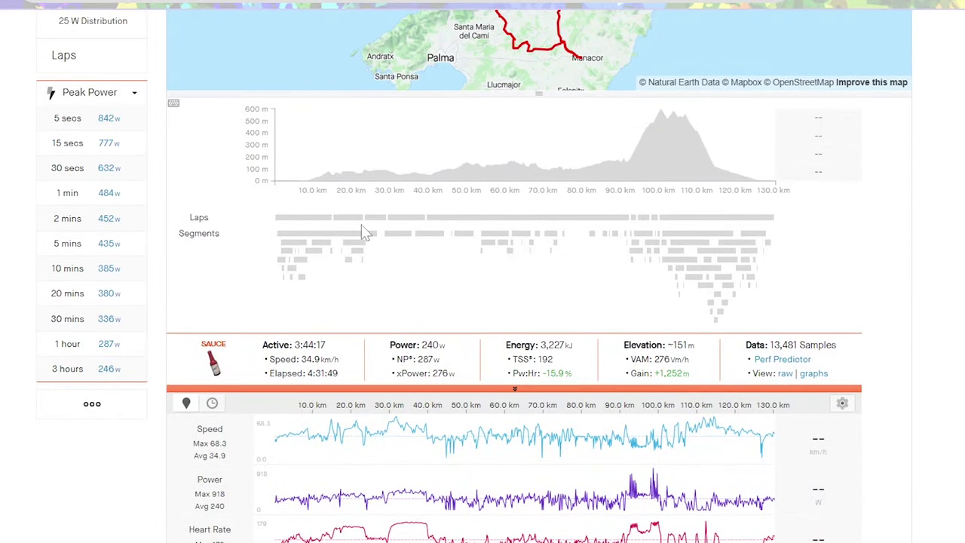
left_click(345, 217)
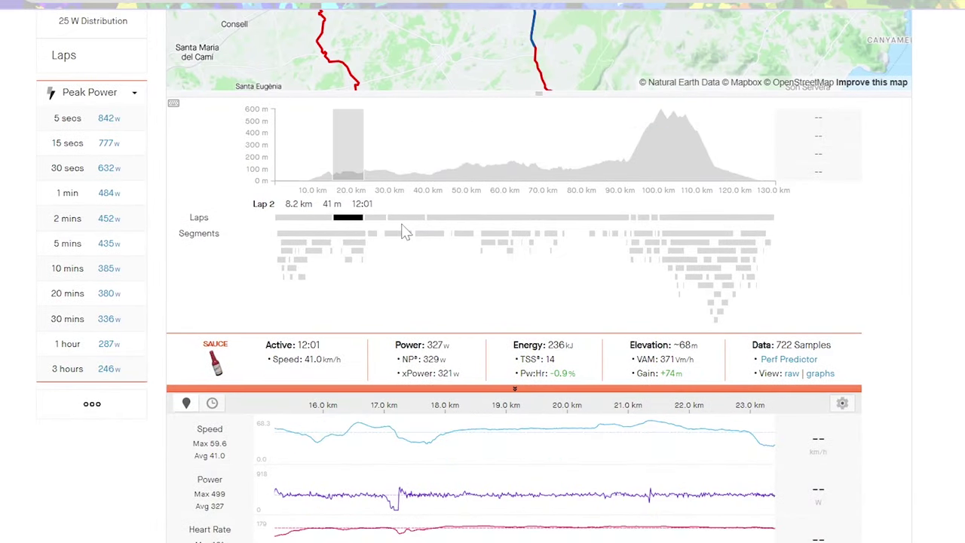
left_click(402, 218)
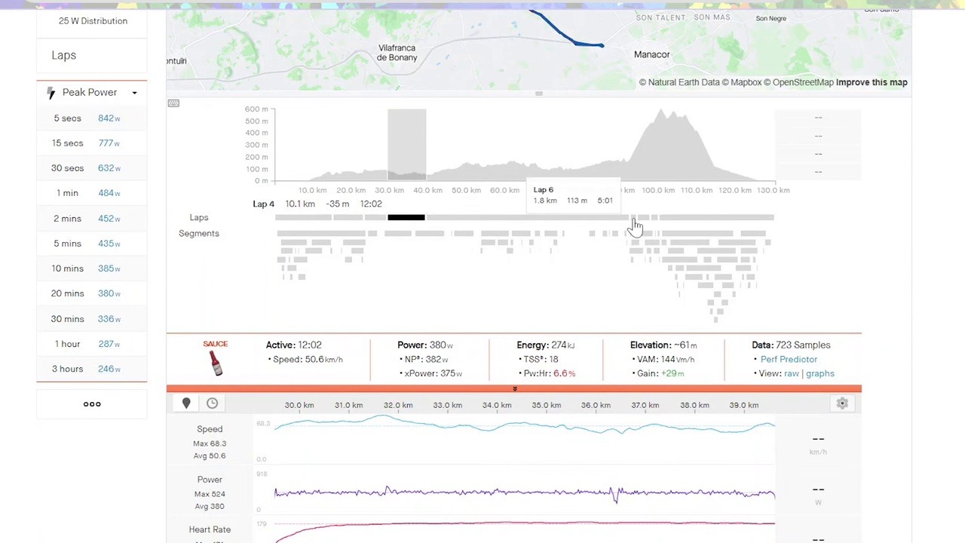
Inspect the power figures of laps 6 and 7 on the climb and of the final lap 9.
left_click(634, 218)
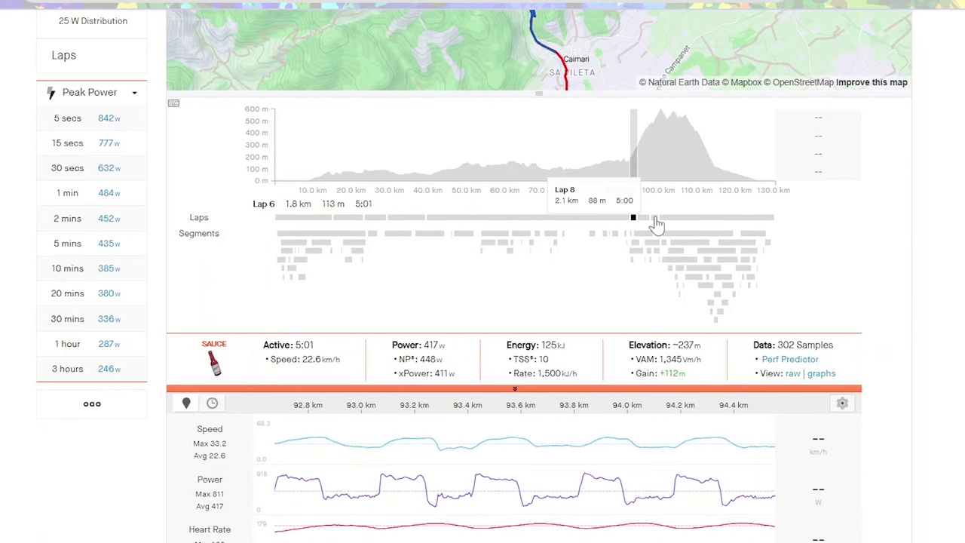
left_click(653, 218)
left_click(639, 219)
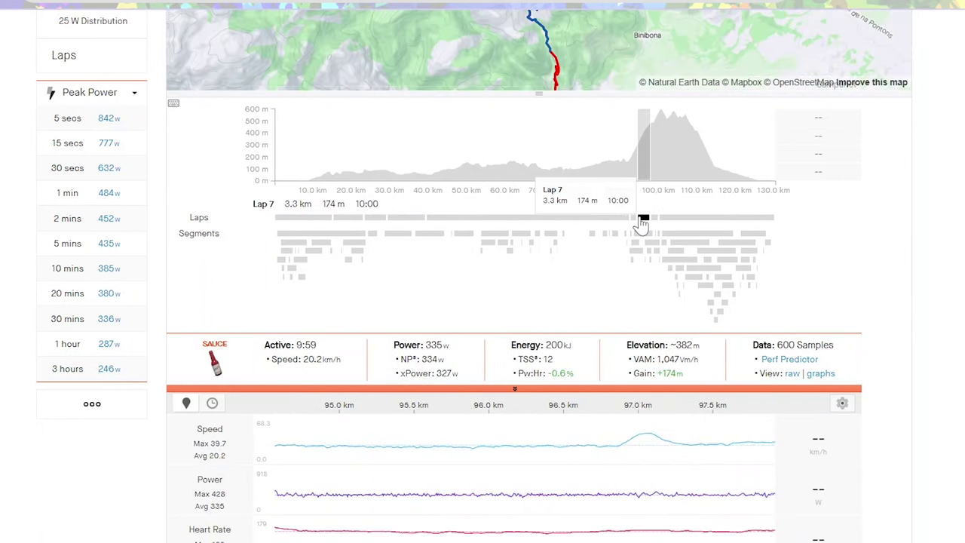
left_click(638, 220)
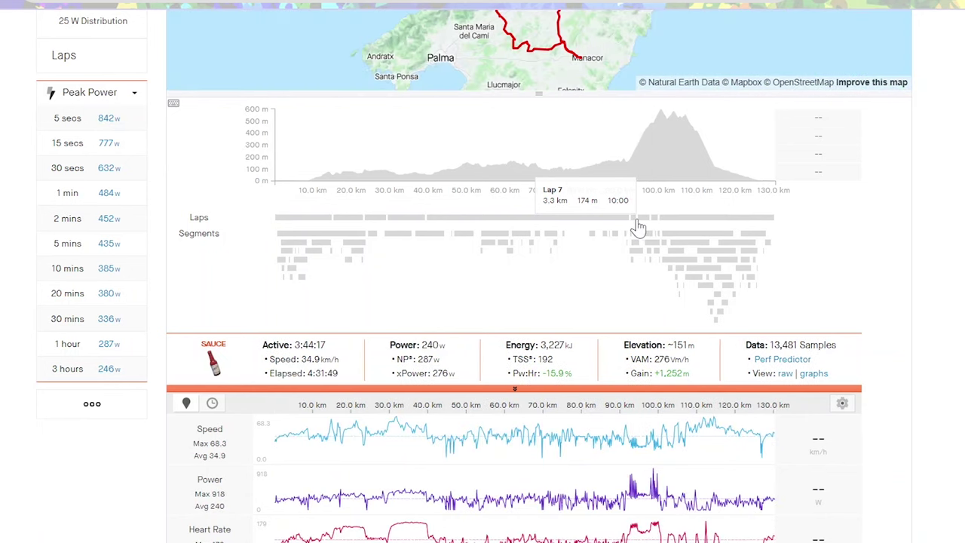
left_click(636, 220)
left_click(644, 220)
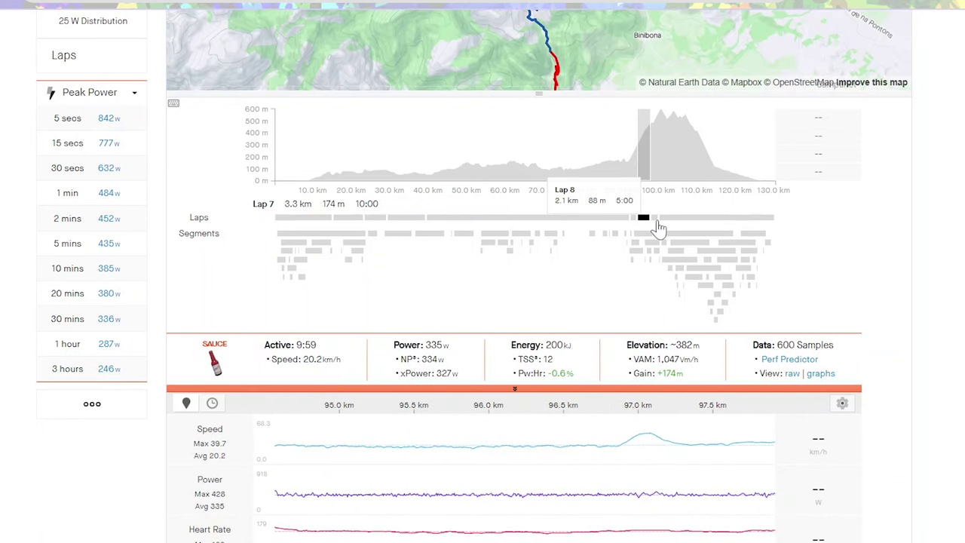
left_click(662, 218)
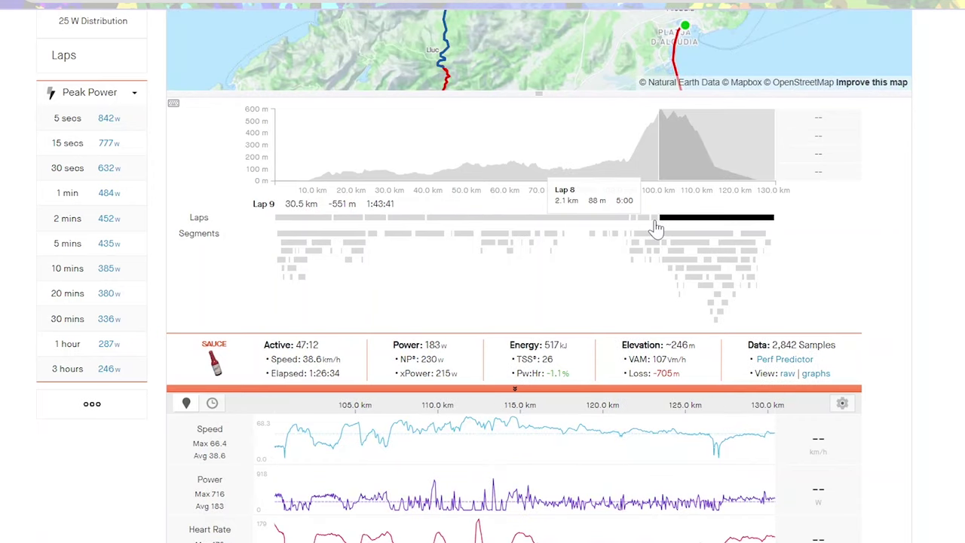
Select lap 8 and zoom its graphs to the first high-power surge, about 21 seconds long.
left_click(653, 218)
scroll(577, 278, "down", 2)
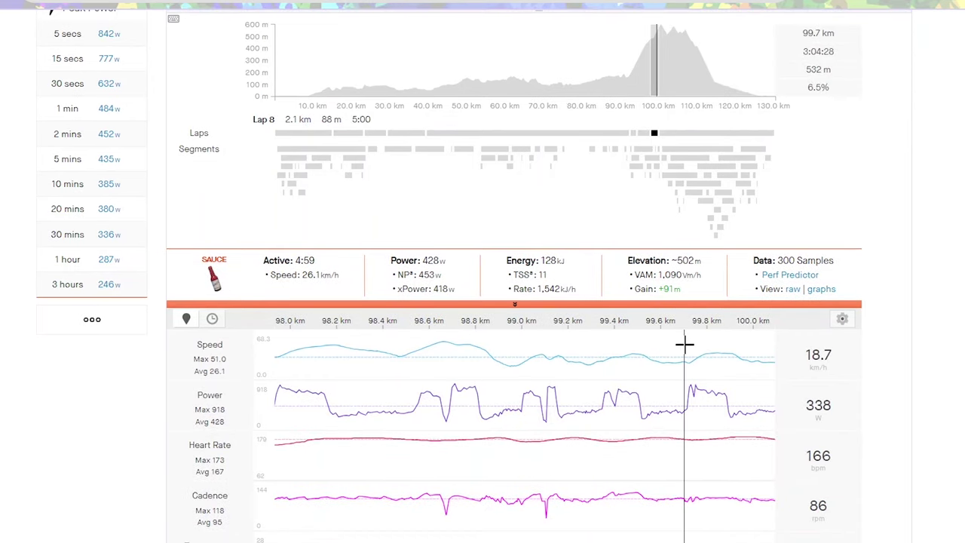
left_click_drag(324, 355, 173, 336)
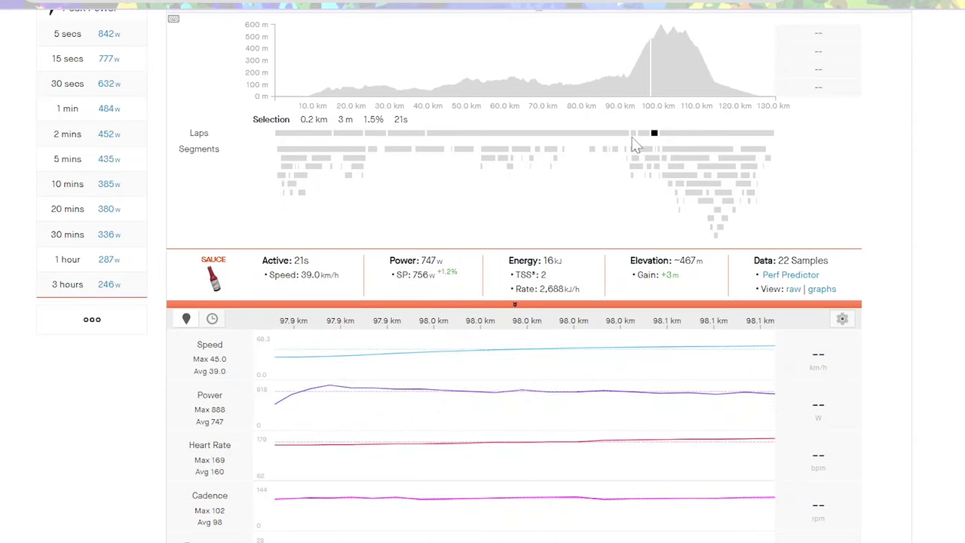
Select lap 6, zoom to its third high-power surge of about 16 seconds, and return to the whole lap.
left_click(634, 136)
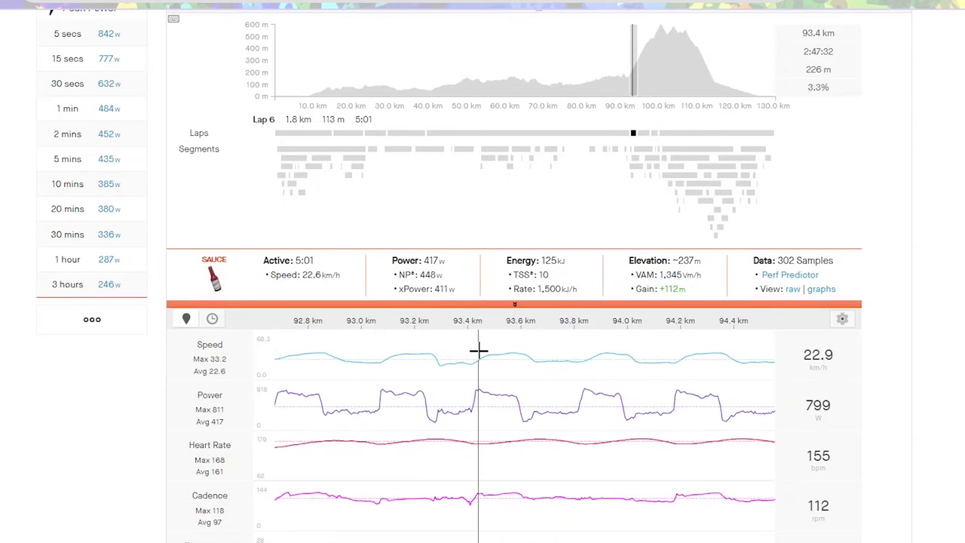
left_click_drag(490, 350, 516, 351)
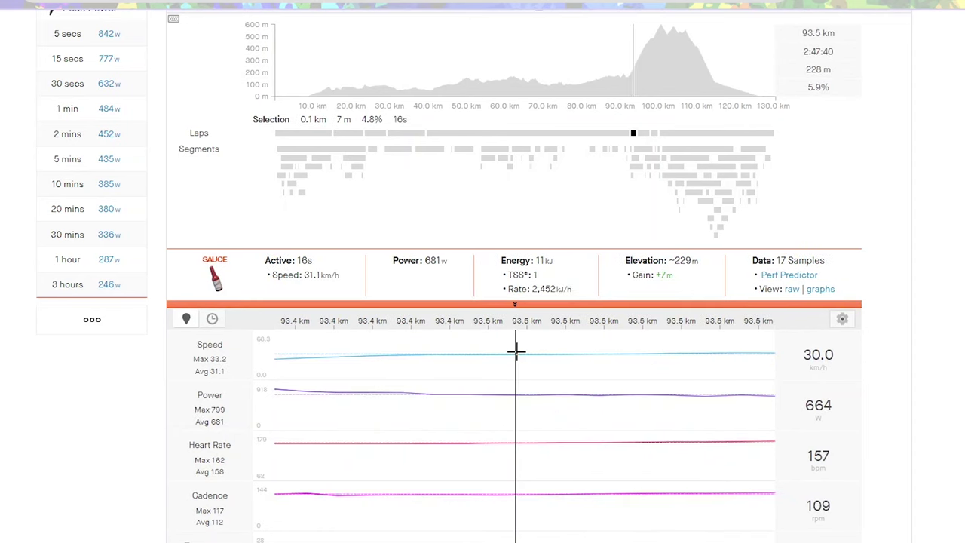
left_click(633, 140)
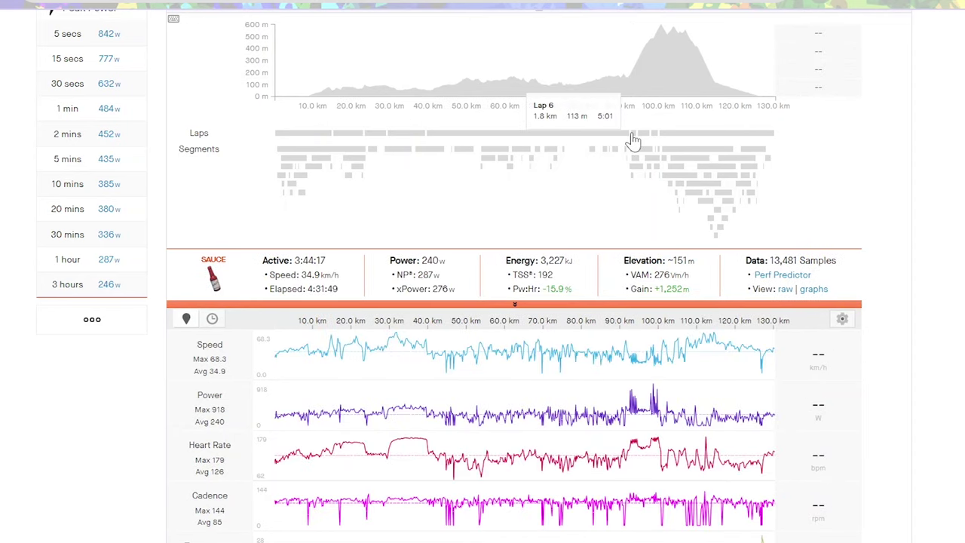
left_click(633, 137)
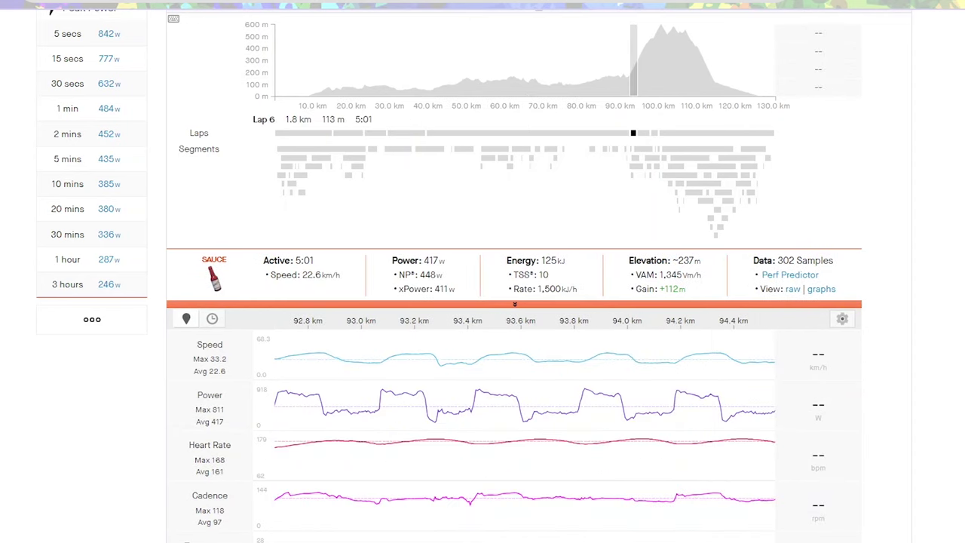
Narrow the analysis to the full interval block on the climb, a selection about 7.1 km and 19:18 long.
left_click_drag(615, 48, 710, 52)
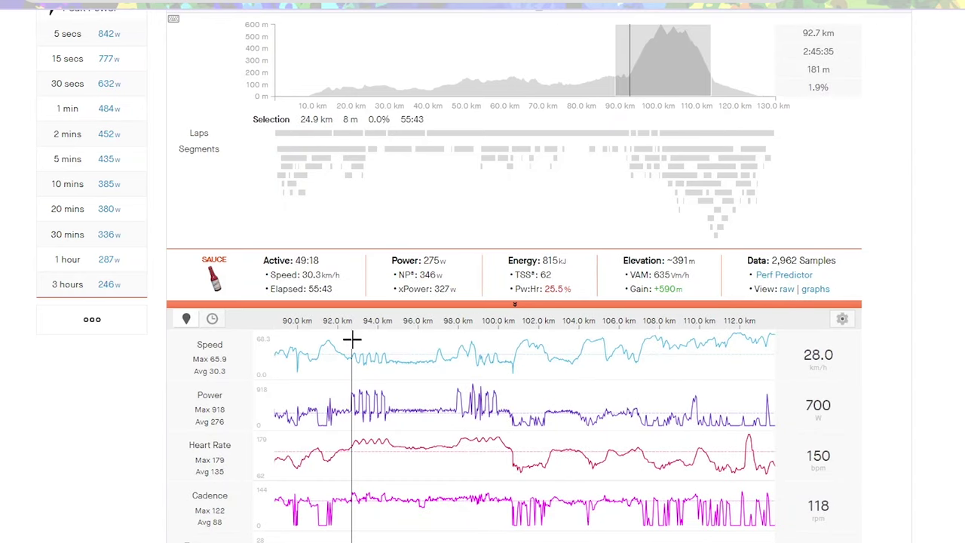
left_click_drag(351, 339, 507, 345)
left_click_drag(738, 362, 275, 365)
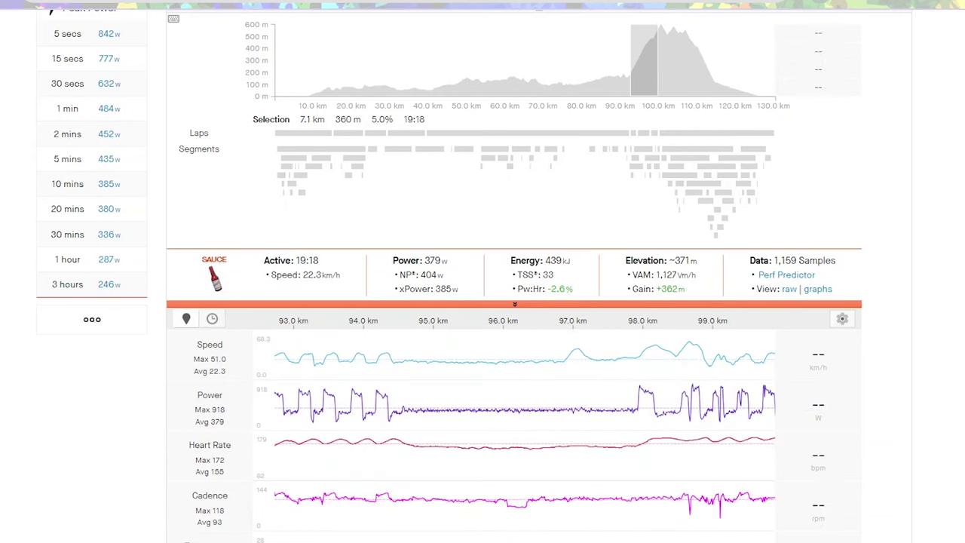
scroll(473, 275, "up", 2)
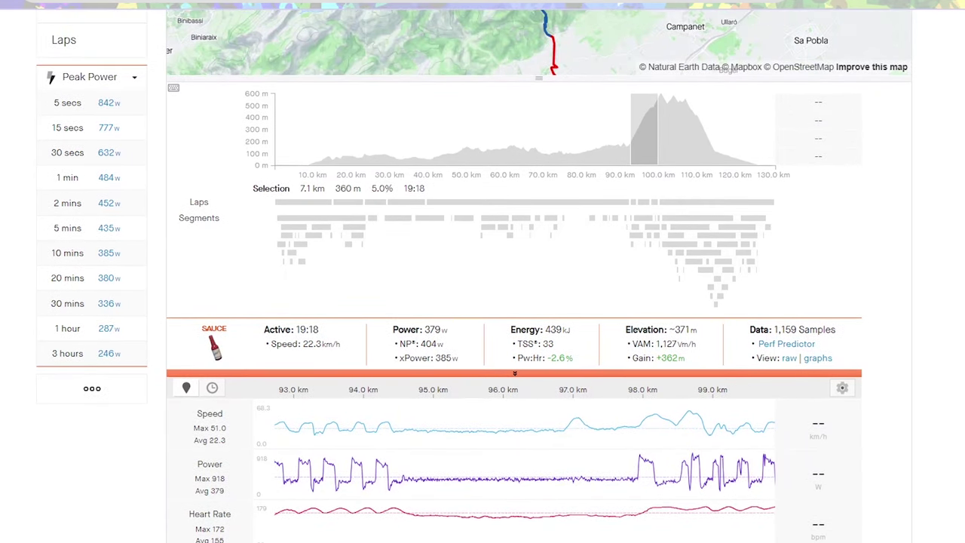
scroll(473, 275, "down", 2)
scroll(473, 275, "up", 1)
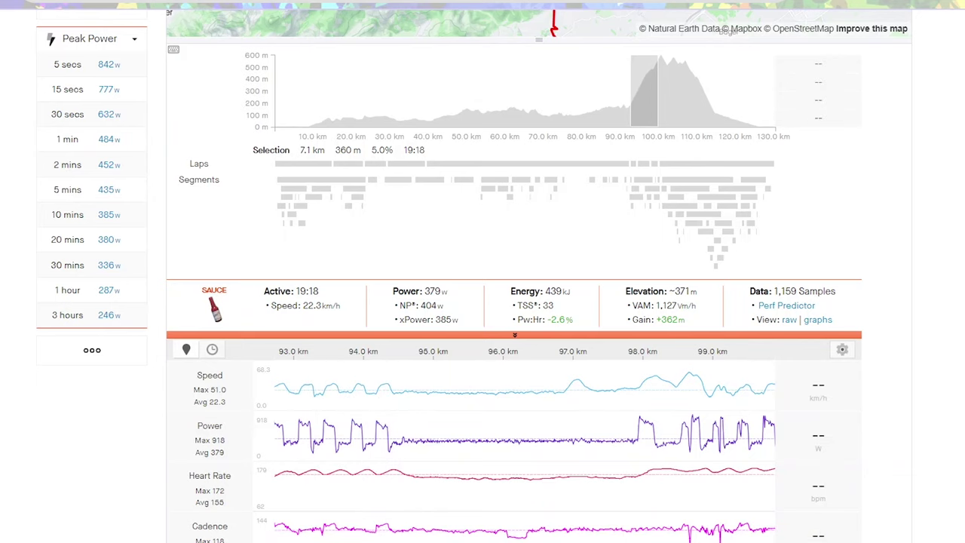
Switch to the 7 December 2023 Morning Ride, check its overview and return to its full-ride analysis graphs.
scroll(539, 271, "up", 2)
scroll(539, 271, "down", 2)
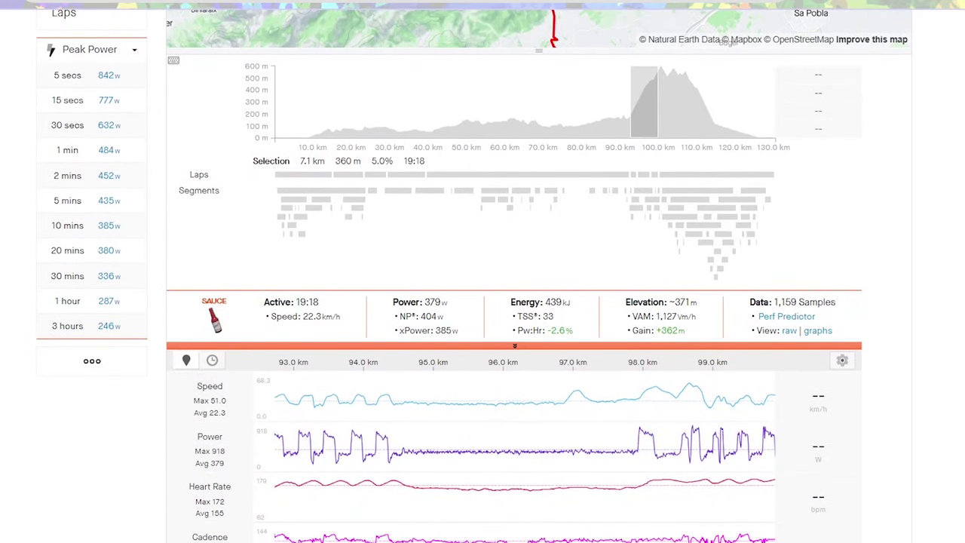
key("F5")
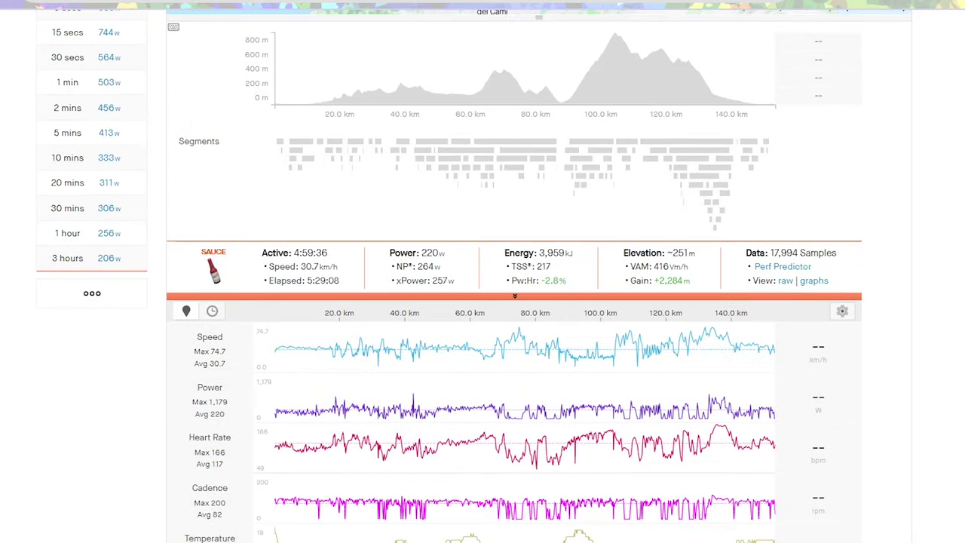
scroll(556, 182, "up", 4)
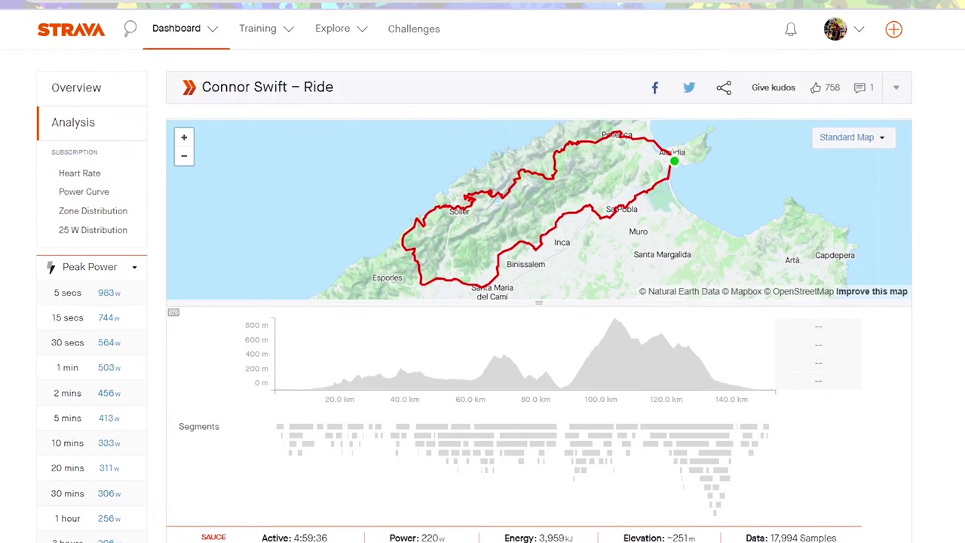
left_click(68, 90)
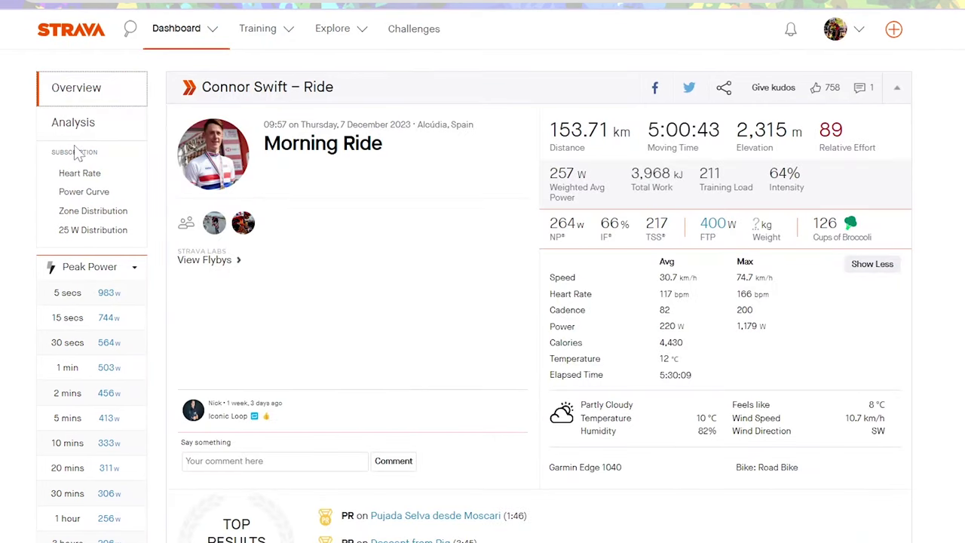
left_click(73, 122)
scroll(75, 128, "down", 3)
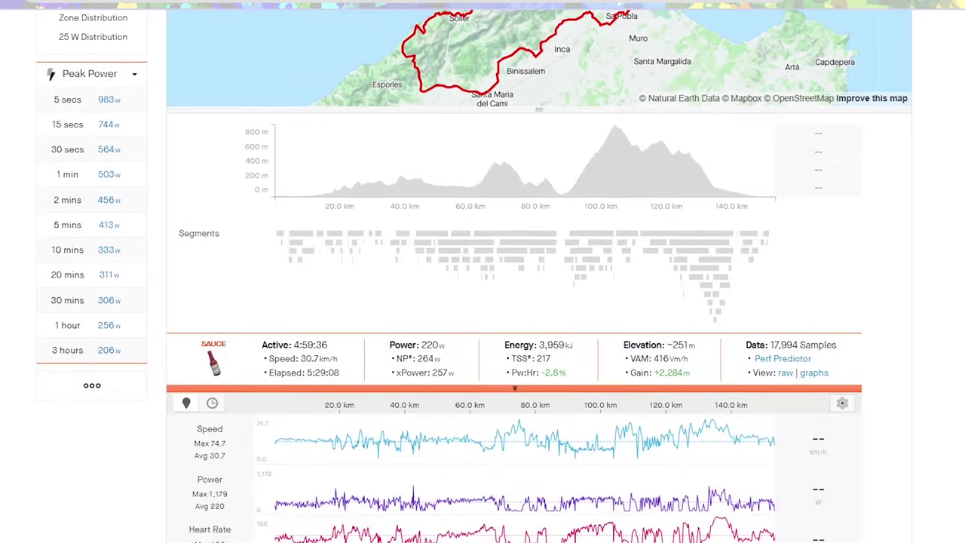
scroll(639, 422, "down", 1)
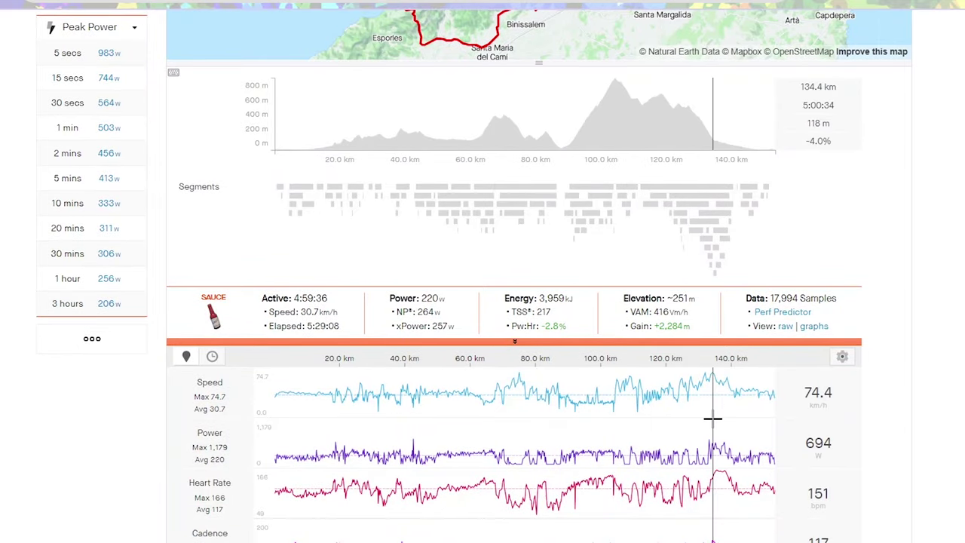
Inspect the power data of the Torrent d'Avall Bridge climb segment and the Biniaraix monnaber segment.
left_click(489, 215)
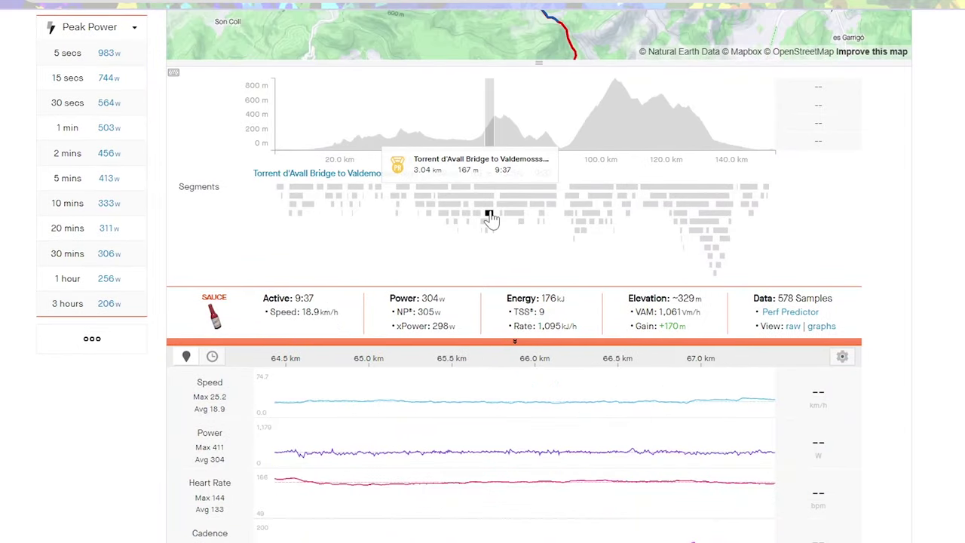
left_click(579, 208)
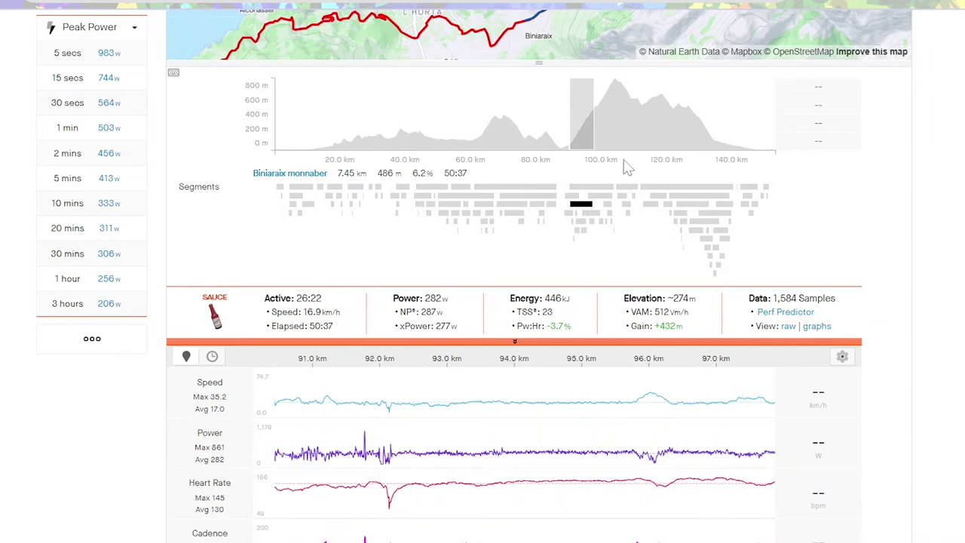
Narrow the analysis to the hard effort at the foot of the final descent, a selection about 4.1 km and 4:30 long.
left_click_drag(645, 113, 761, 147)
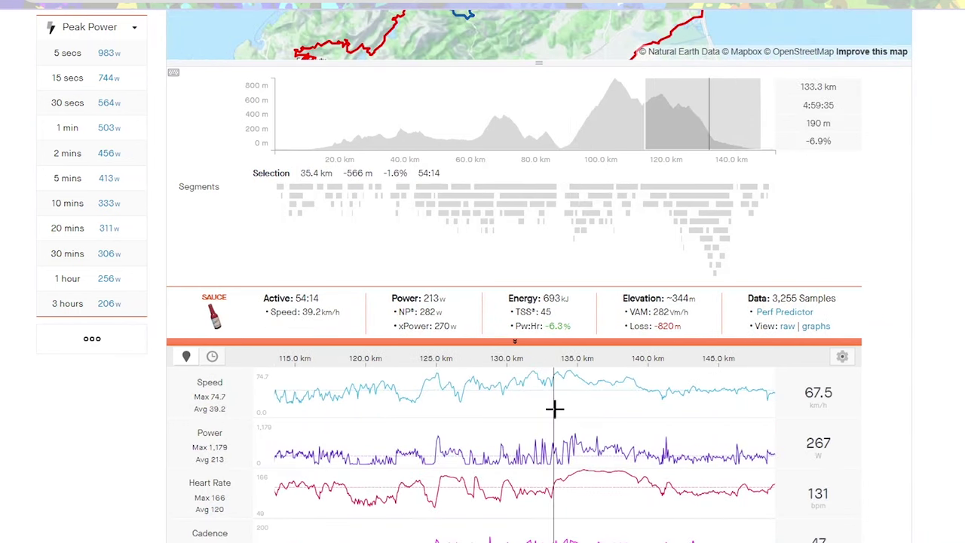
left_click_drag(556, 407, 632, 392)
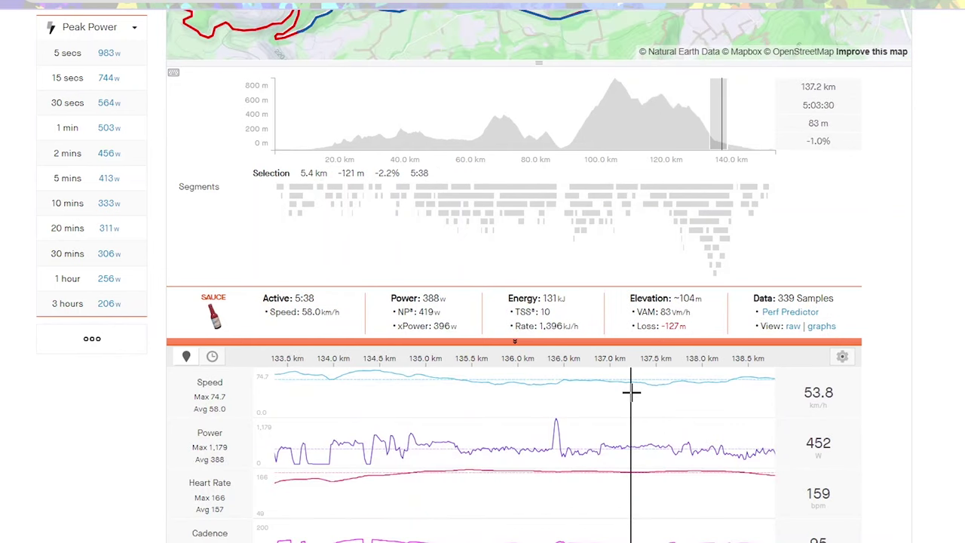
left_click_drag(392, 394, 860, 407)
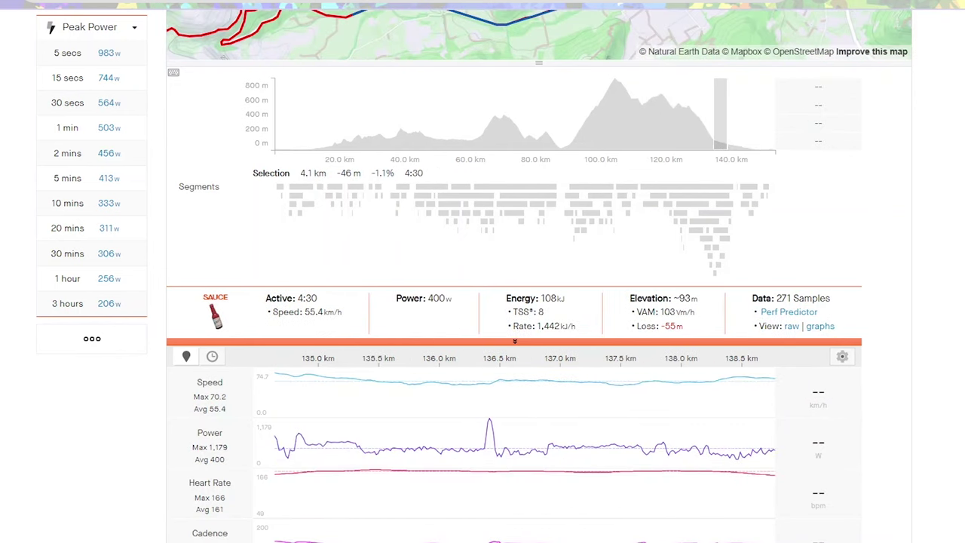
Move on to the 8 December Lunch Ride's overview and bring up its analysis graphs.
scroll(482, 301, "up", 5)
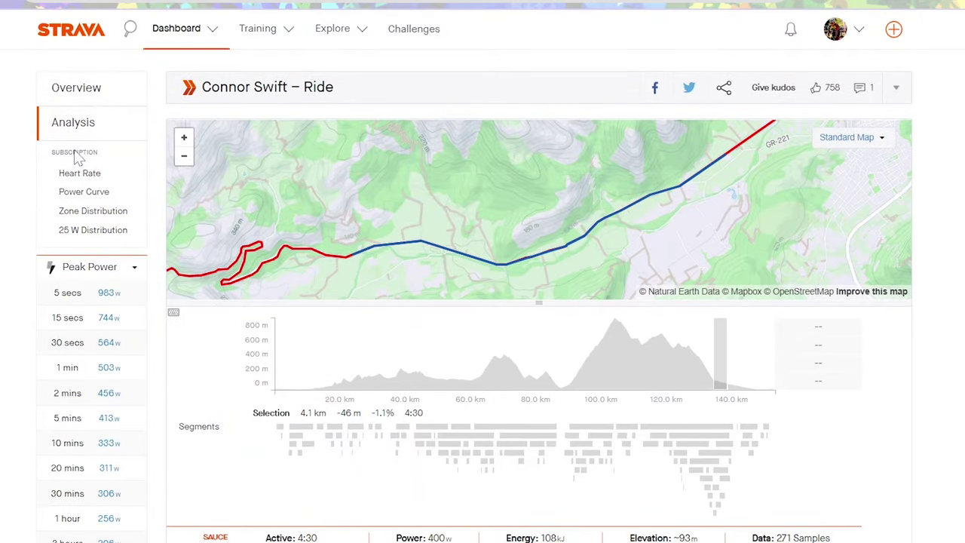
left_click(87, 96)
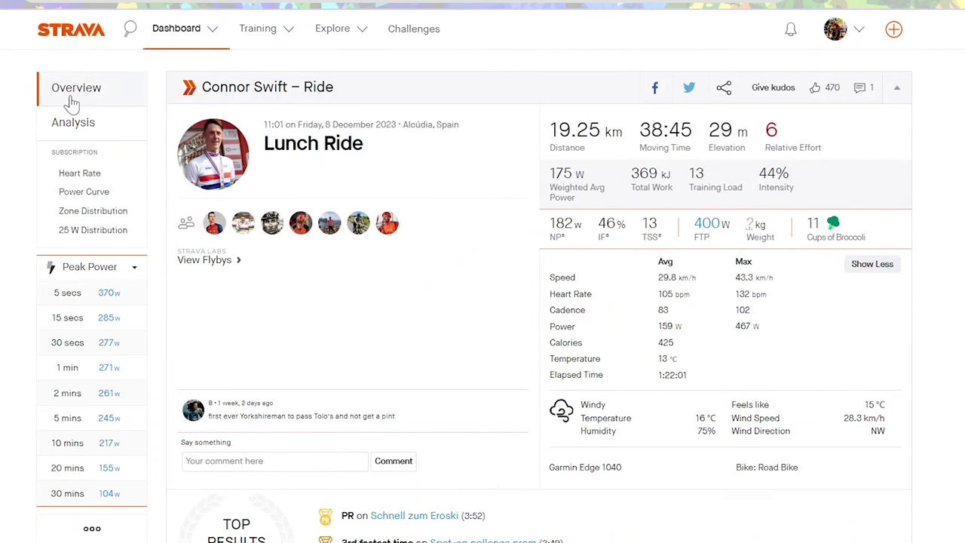
left_click(62, 125)
scroll(62, 125, "down", 1)
scroll(527, 302, "down", 4)
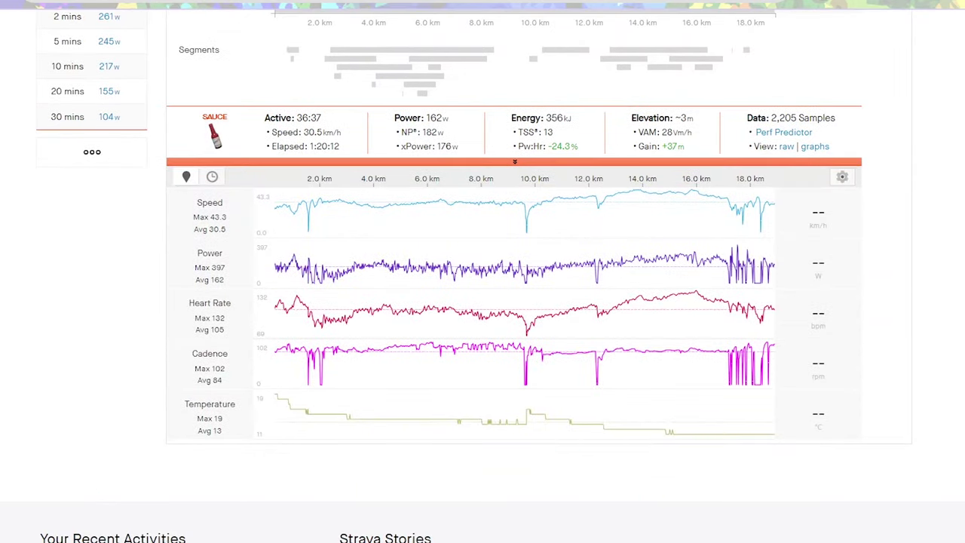
Zoom to the late heart-rate rise, reset to the whole ride, and select a steady early stretch about 4.9 km and 10:12 long.
scroll(527, 301, "up", 1)
left_click_drag(620, 320, 715, 322)
scroll(711, 323, "down", 6)
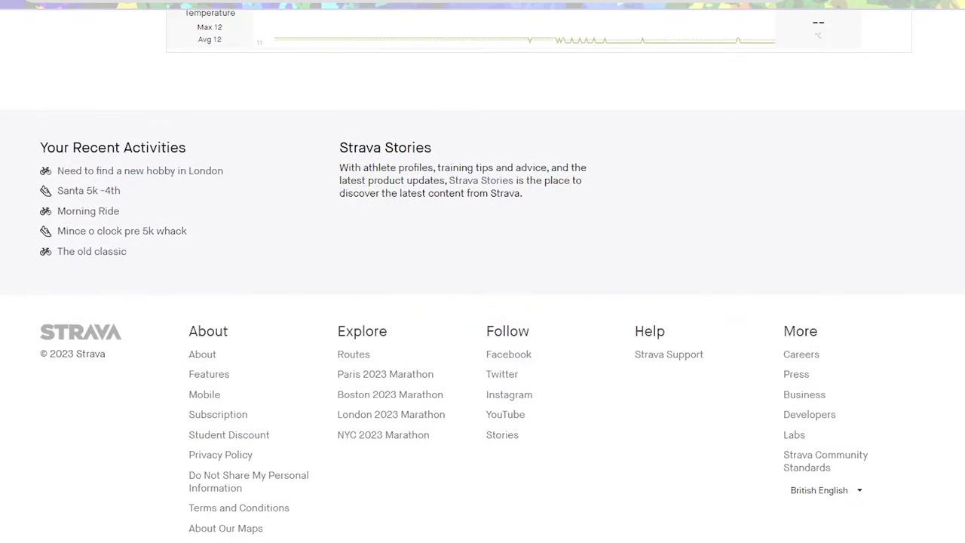
scroll(622, 429, "up", 8)
scroll(622, 429, "down", 1)
left_click(537, 450)
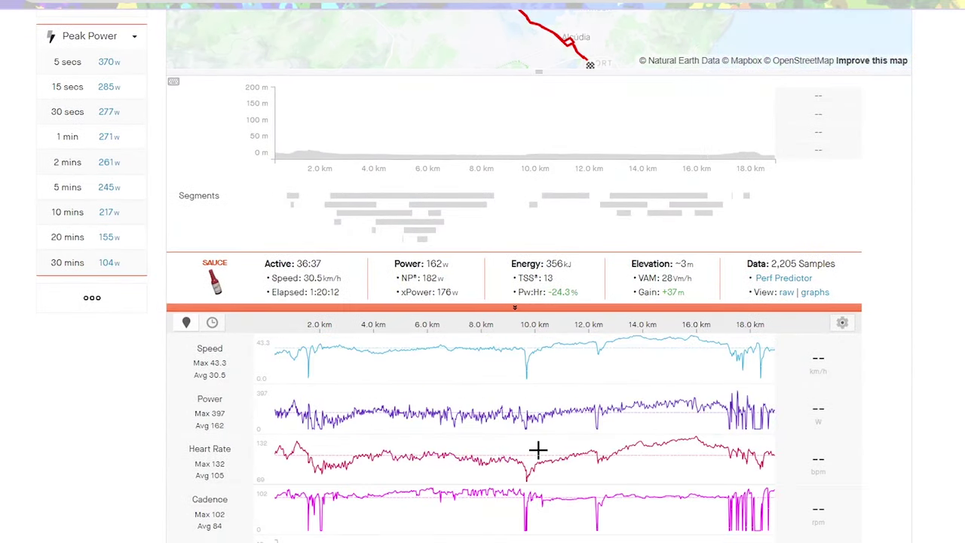
left_click_drag(495, 449, 366, 446)
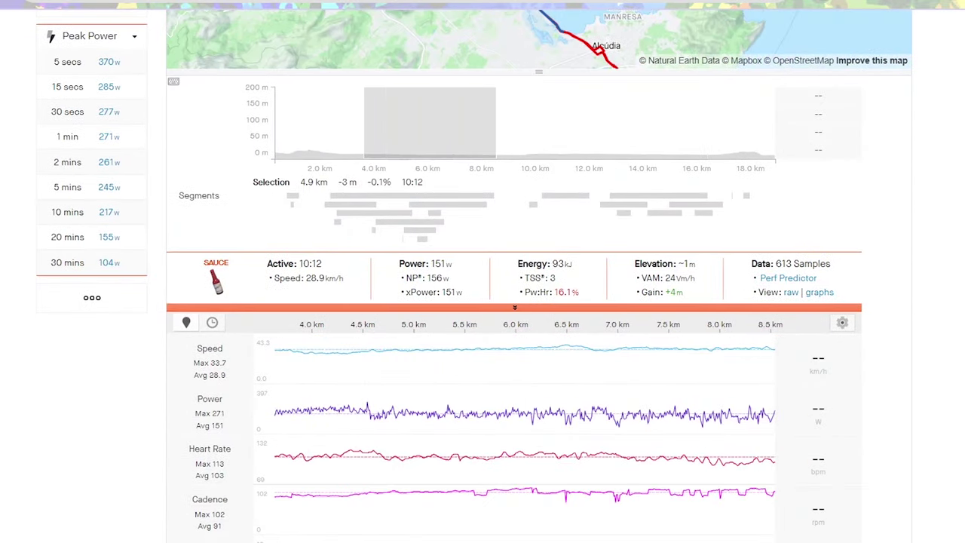
Return to the Lunch Ride's overview and examine its summary statistics, including the elapsed time.
scroll(189, 173, "up", 3)
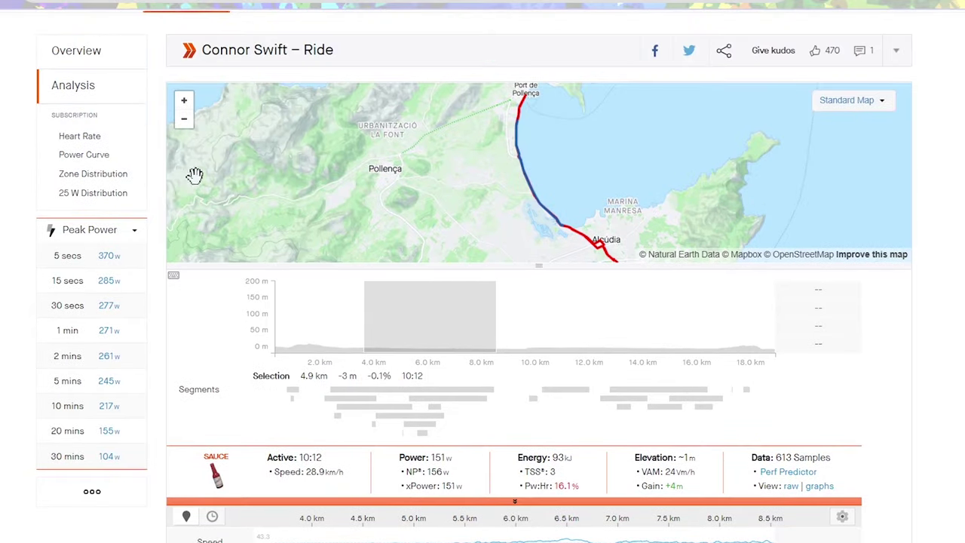
left_click(106, 61)
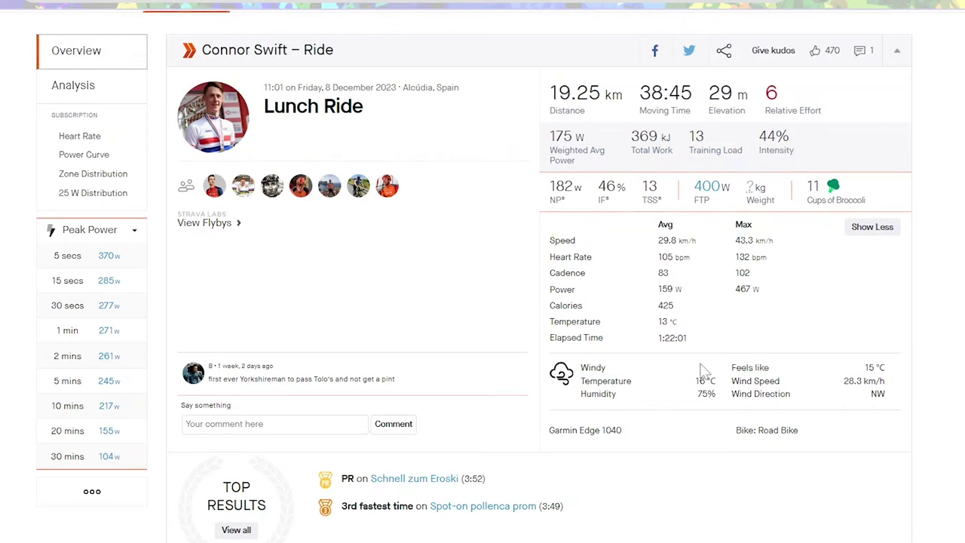
left_click_drag(701, 344, 629, 335)
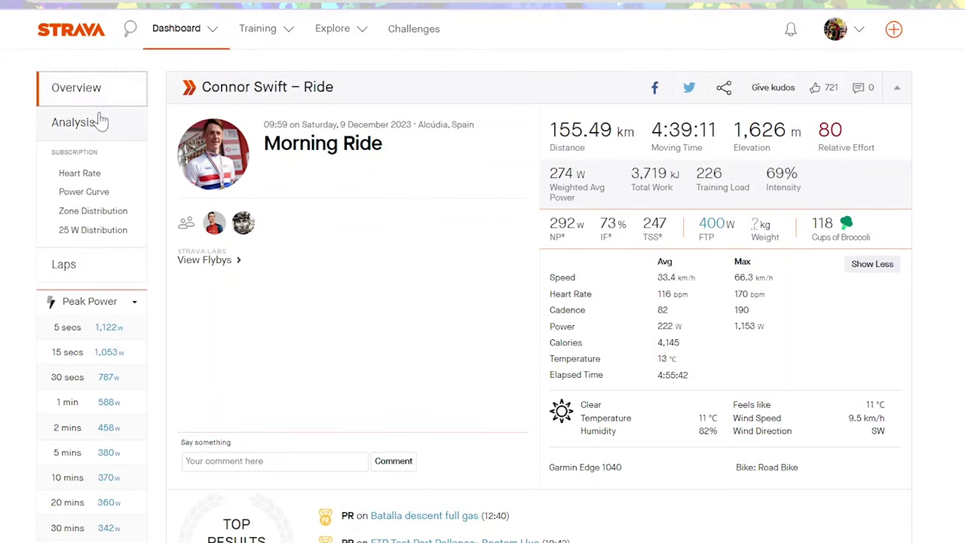
Open the 9 December Morning Ride's analysis and select the stretch around the first climb, about 28.3 km and 1:02:43 long.
left_click(75, 122)
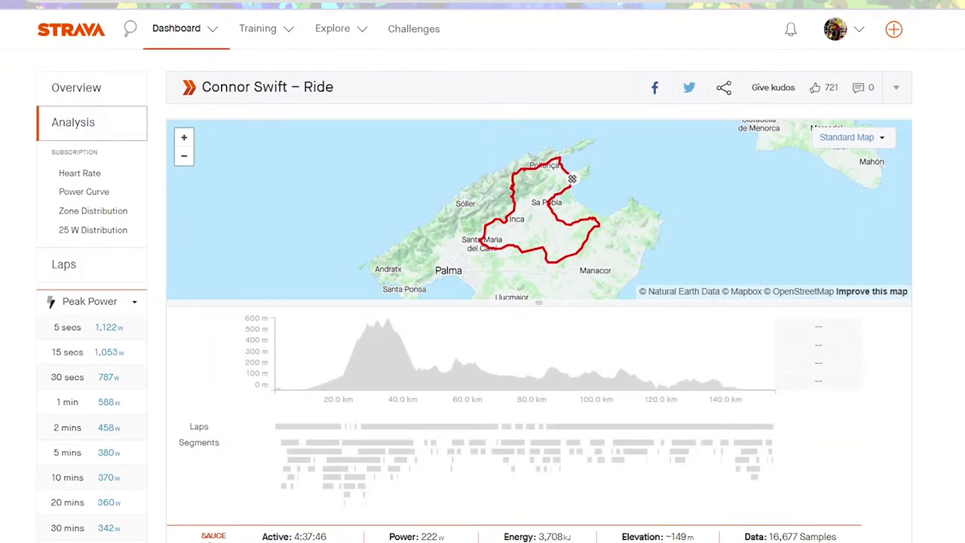
scroll(482, 301, "down", 3)
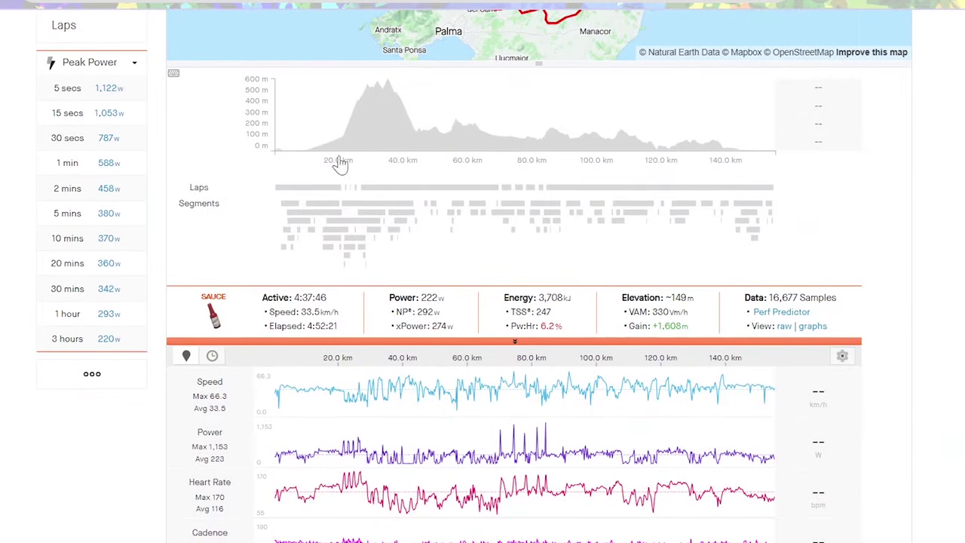
left_click_drag(317, 146, 407, 123)
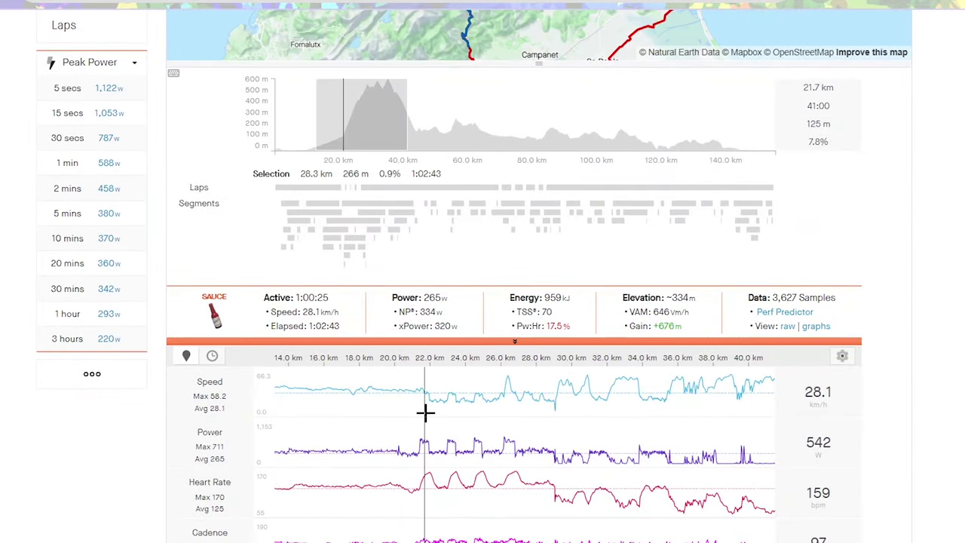
Analyse the ride's peak 1-minute power effort, and select the mid-ride stretch of sprints, about 32.0 km and 1:04:23 long.
left_click(117, 164)
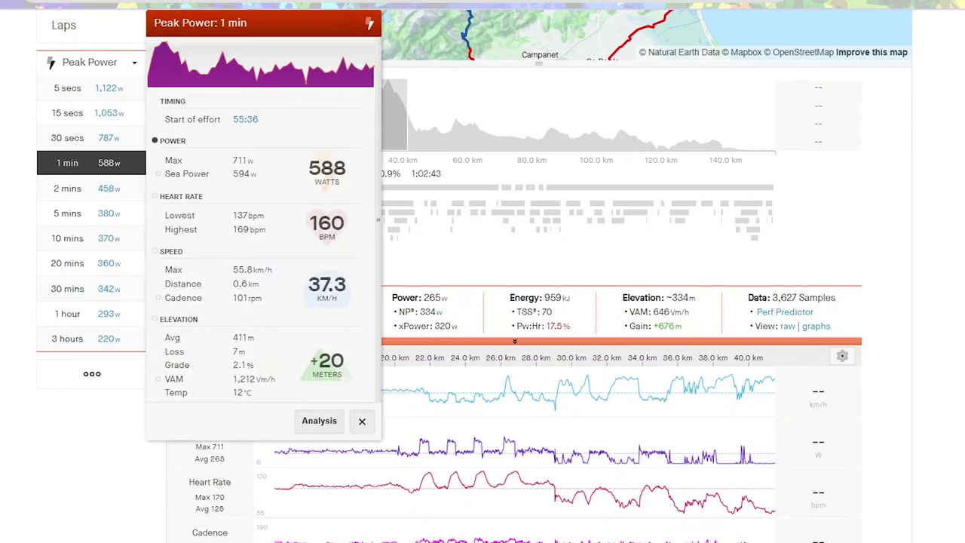
left_click(318, 421)
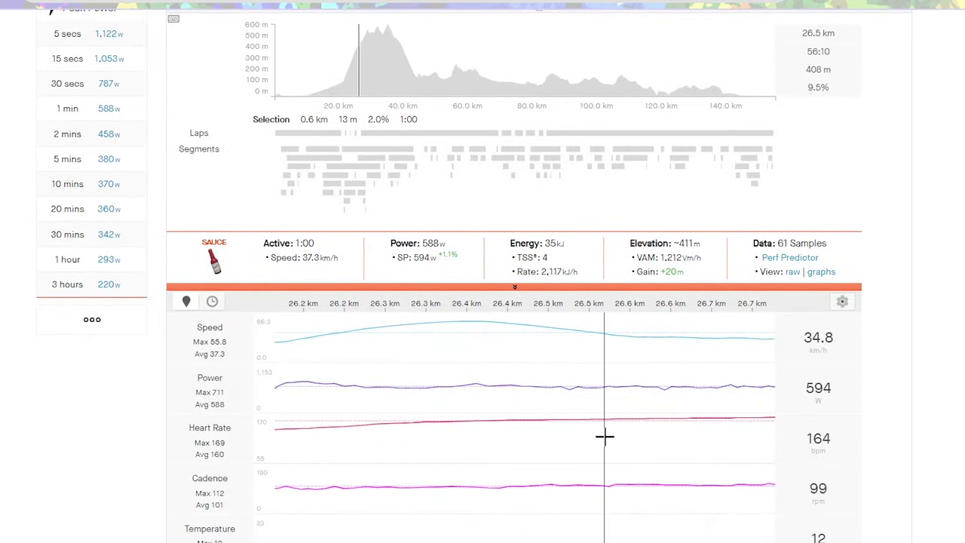
left_click(487, 46)
left_click_drag(494, 76, 596, 121)
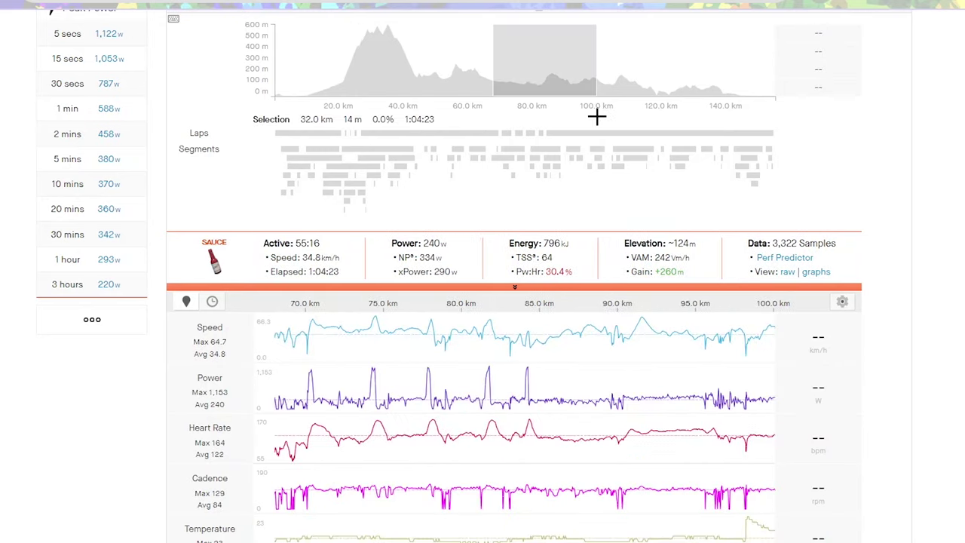
Examine a steady late stretch about 8.6 km and 15:19 long, and the ride's closing stretch of about 15.6 km and 24:18.
left_click(604, 69)
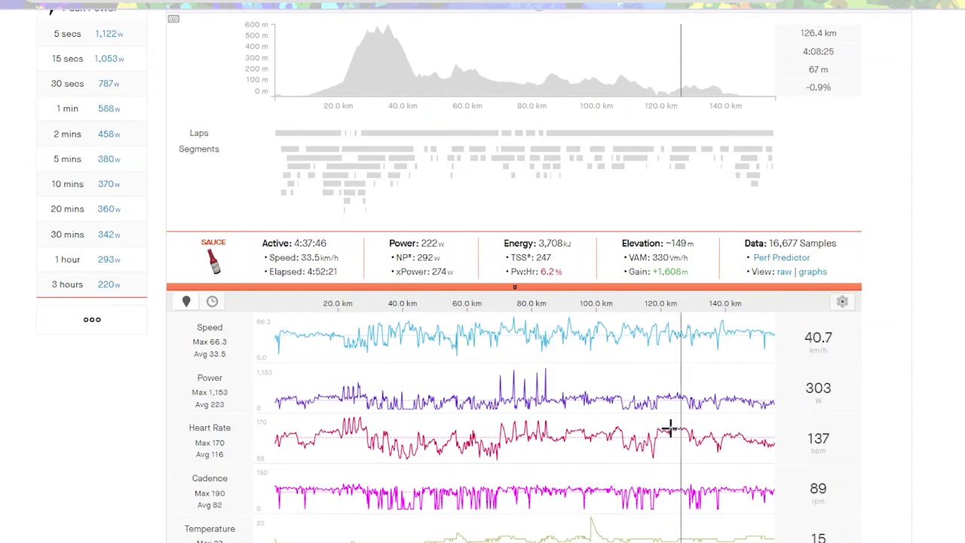
left_click_drag(654, 436, 685, 442)
scroll(850, 376, "up", 4)
scroll(737, 356, "down", 4)
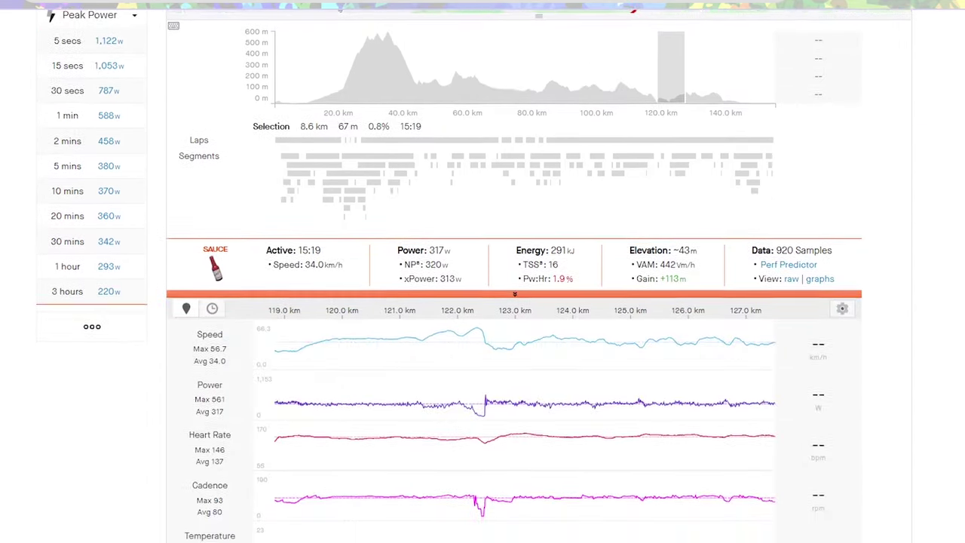
left_click(737, 355)
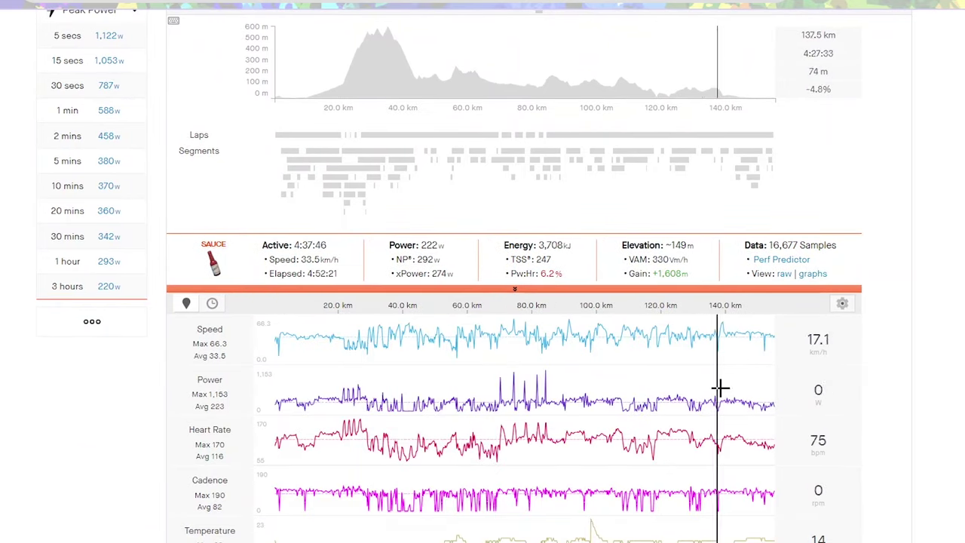
left_click_drag(724, 390, 868, 404)
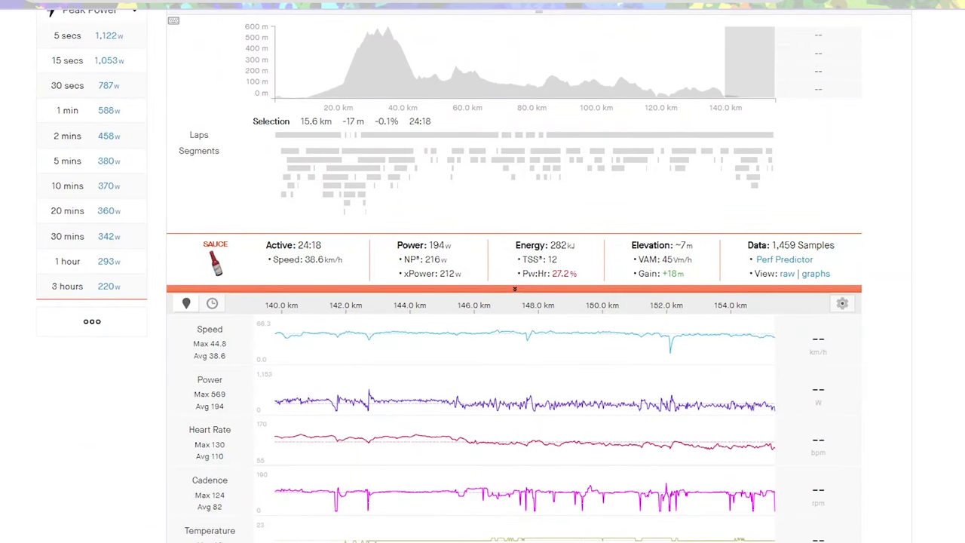
Leave the 9 December ride for the next ride's analysis and inspect the power figures of its laps 3 and 5.
scroll(243, 100, "up", 3)
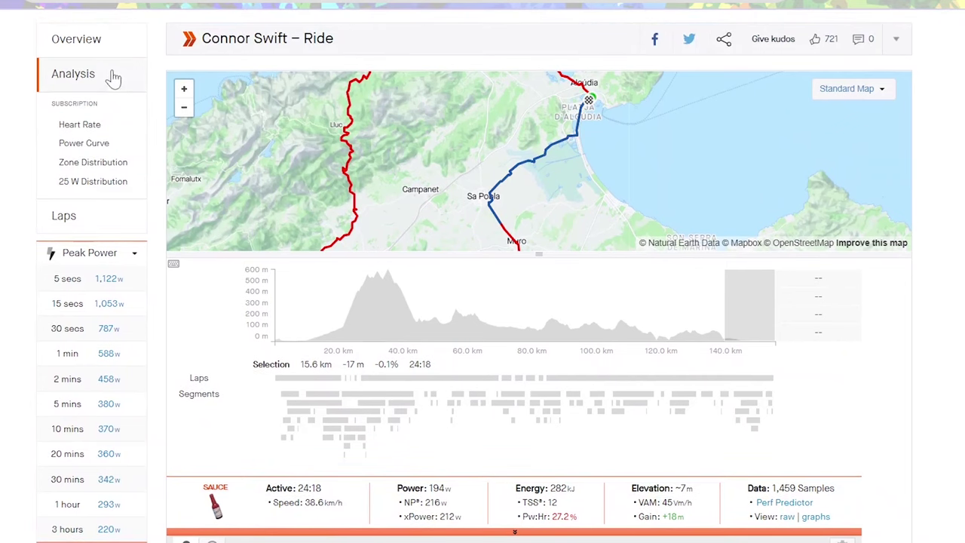
left_click(112, 59)
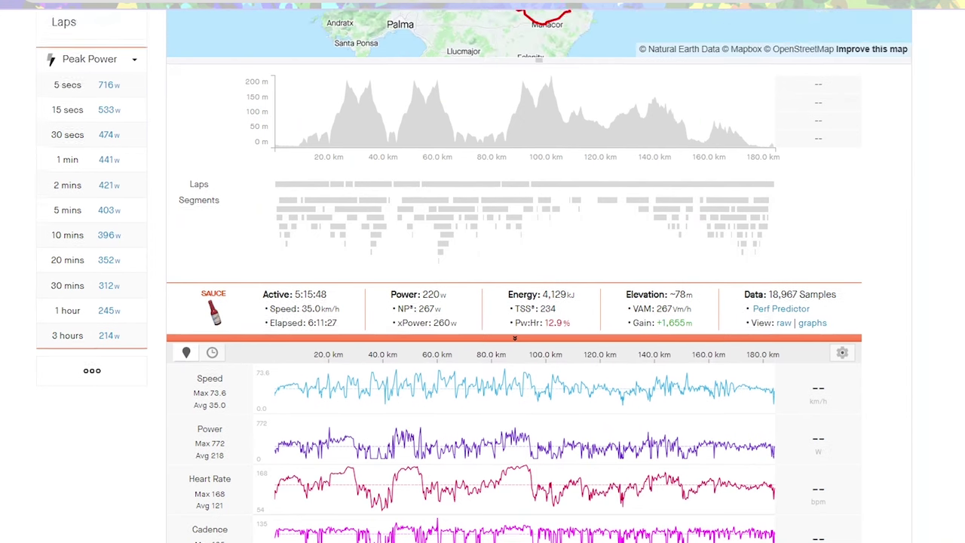
scroll(748, 139, "down", 3)
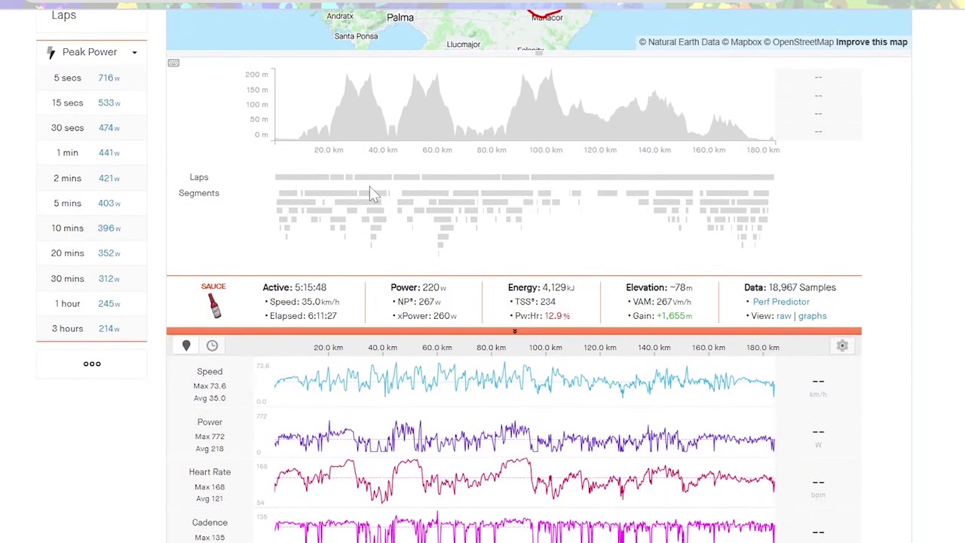
left_click(349, 178)
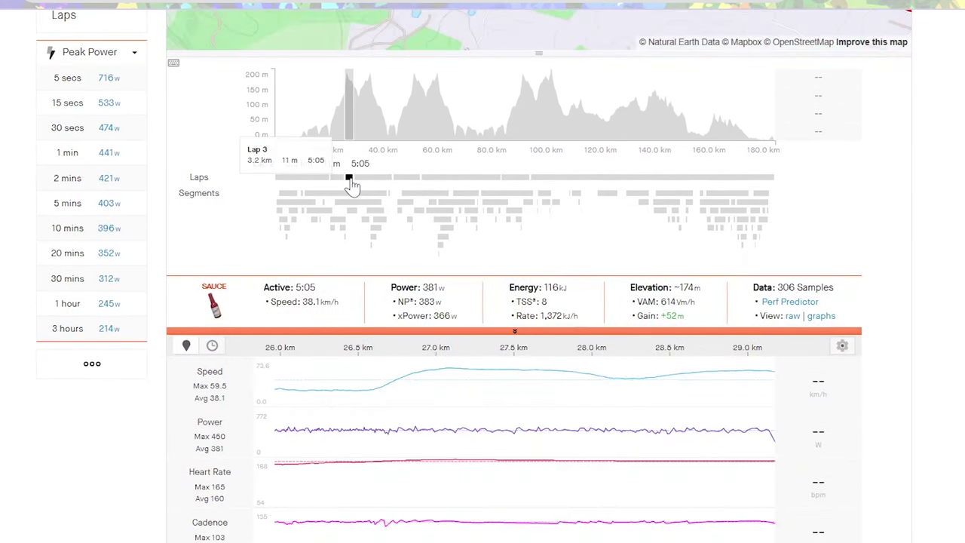
left_click(405, 178)
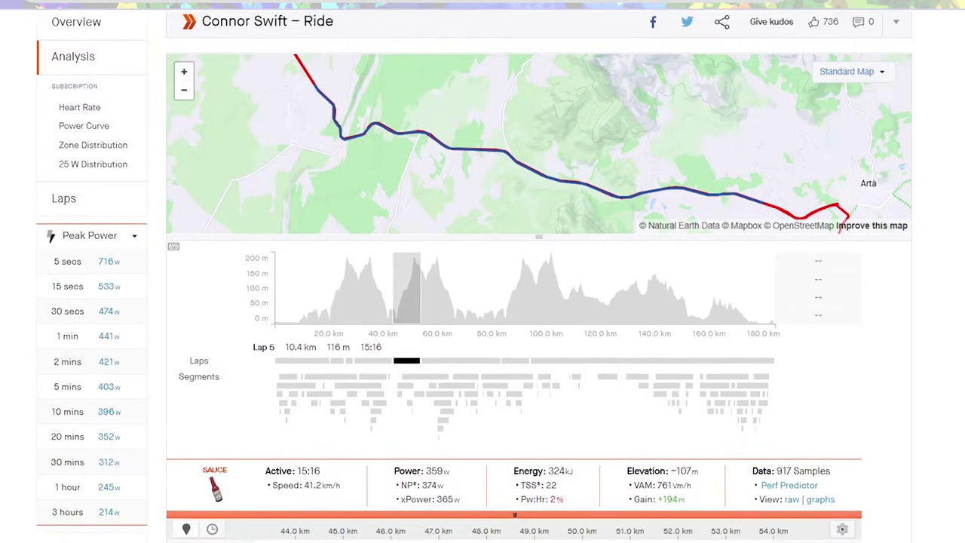
Inspect the power graph of a lap 5 climbing stretch of about 0.5 km and 1:39, and the figures of lap 7.
scroll(482, 302, "down", 1)
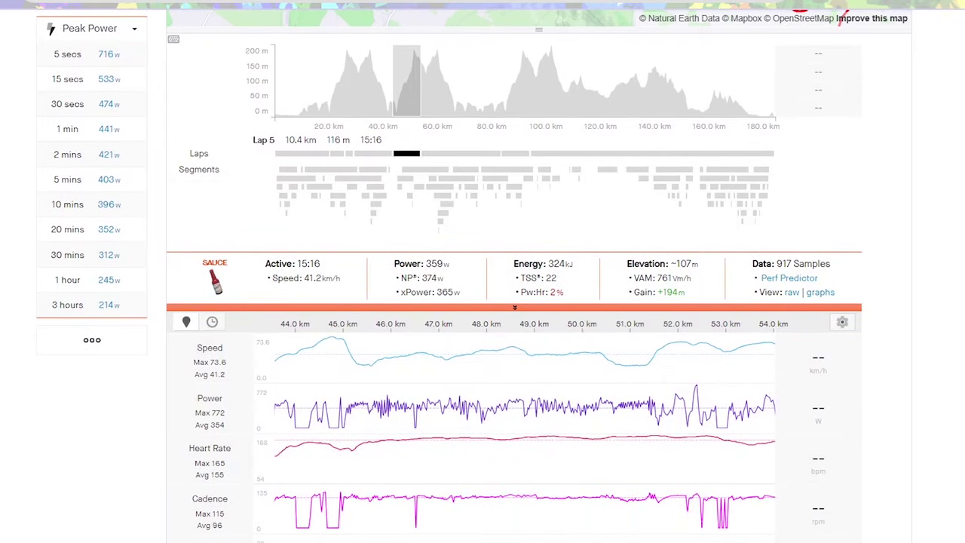
left_click_drag(616, 381, 645, 381)
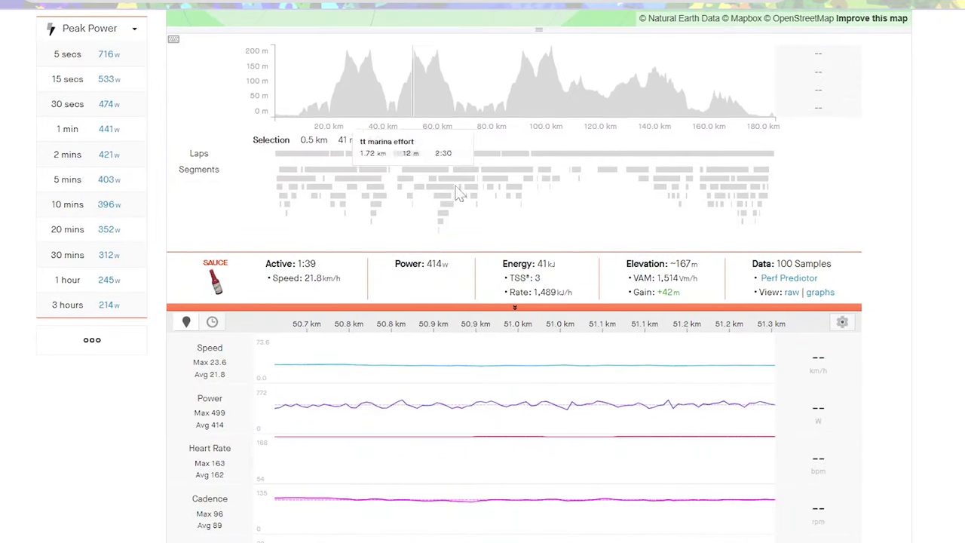
left_click(515, 157)
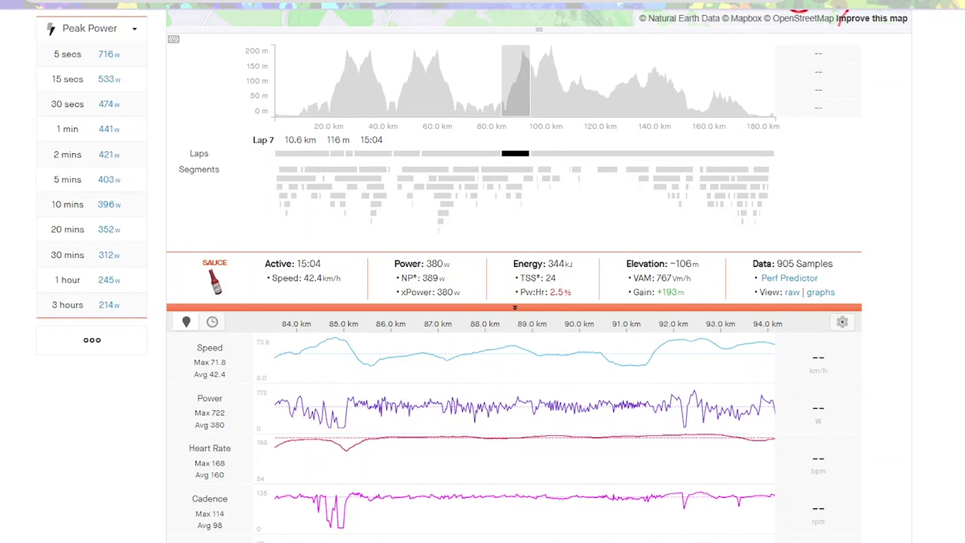
scroll(501, 148, "up", 3)
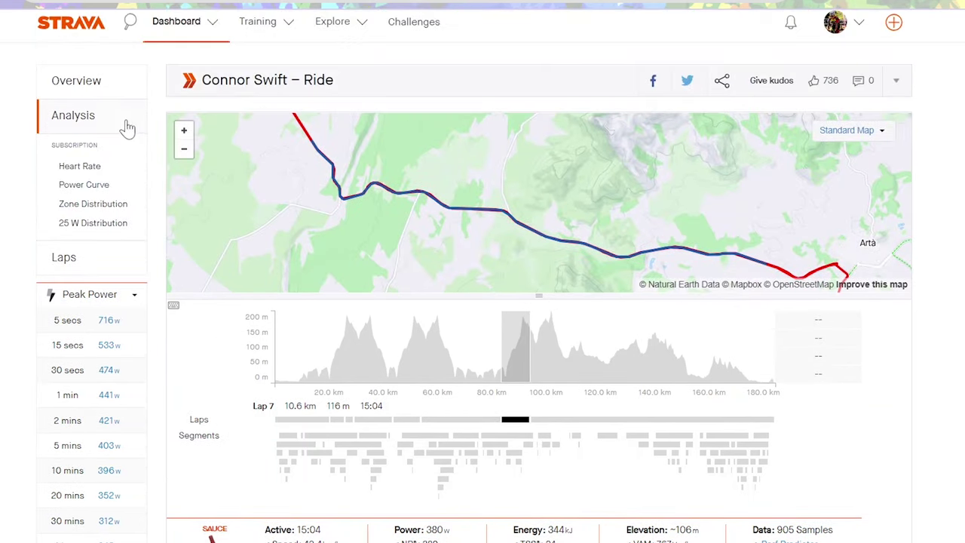
Go to the analysis of the 11 December Morning Ride and examine its peak 10-minute power effort.
left_click(113, 83)
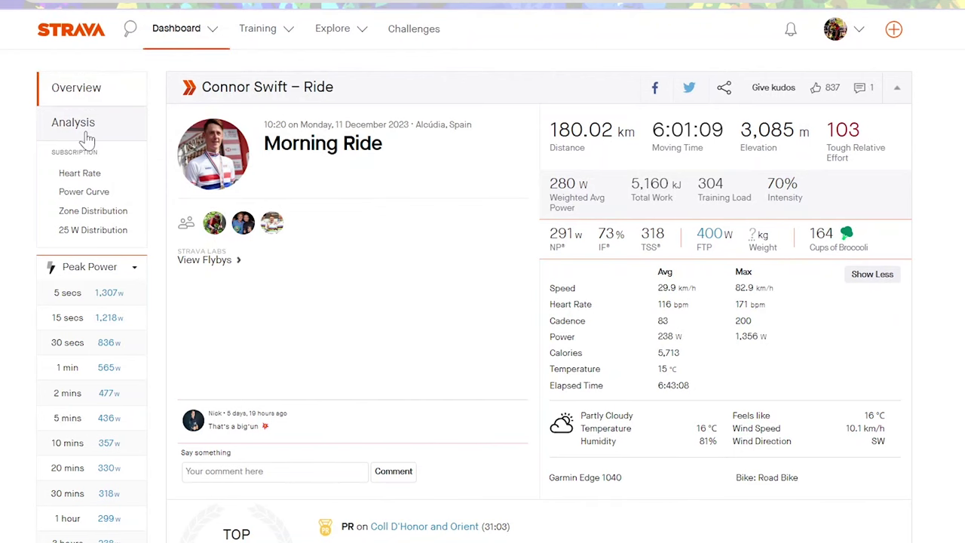
left_click(85, 134)
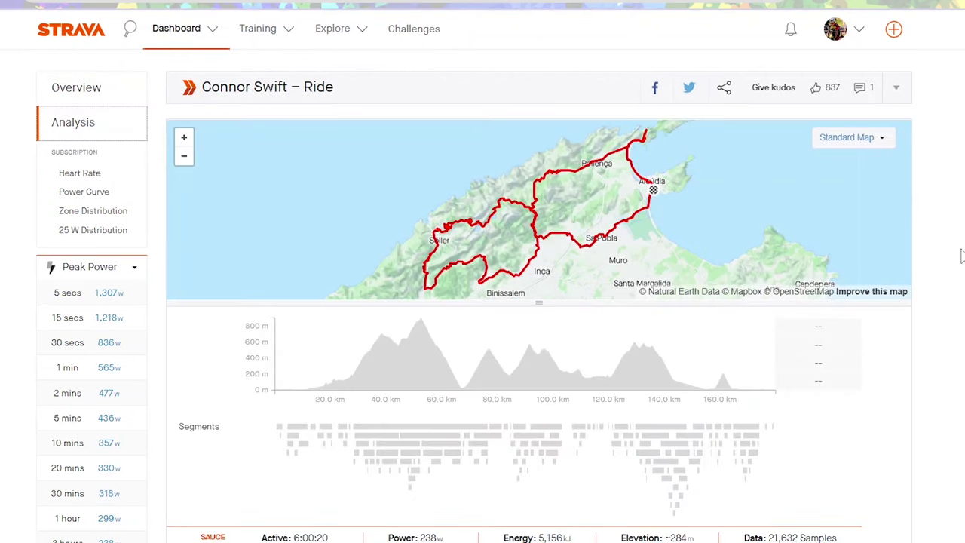
scroll(190, 66, "down", 4)
scroll(191, 66, "up", 4)
left_click(107, 442)
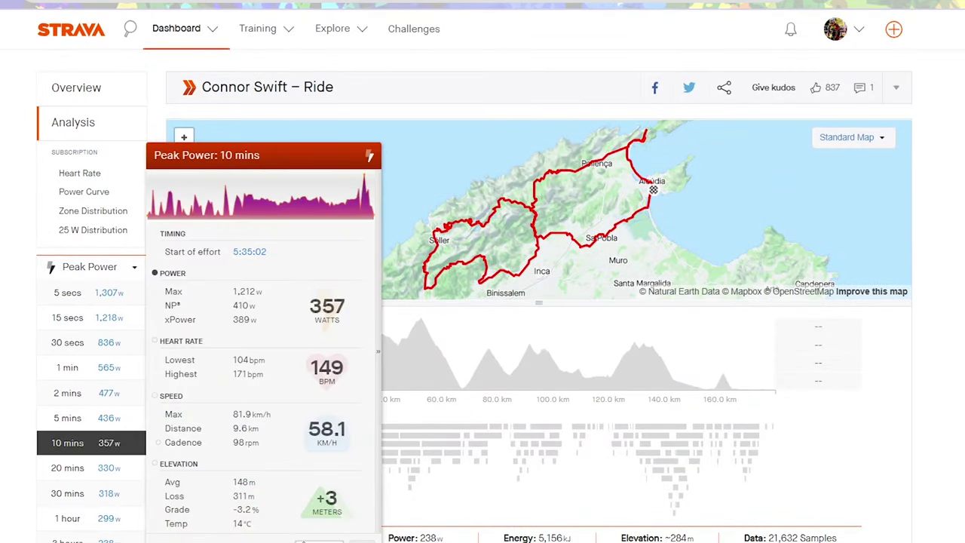
scroll(176, 323, "down", 4)
Analyse the ride's peak 5-minute power effort on the graphs and return to the ride's overview.
left_click(108, 134)
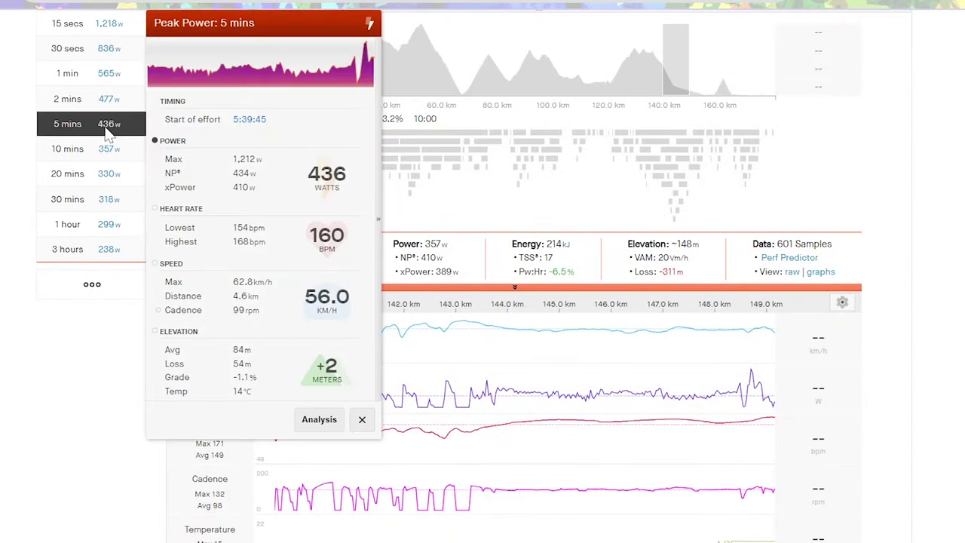
left_click(319, 419)
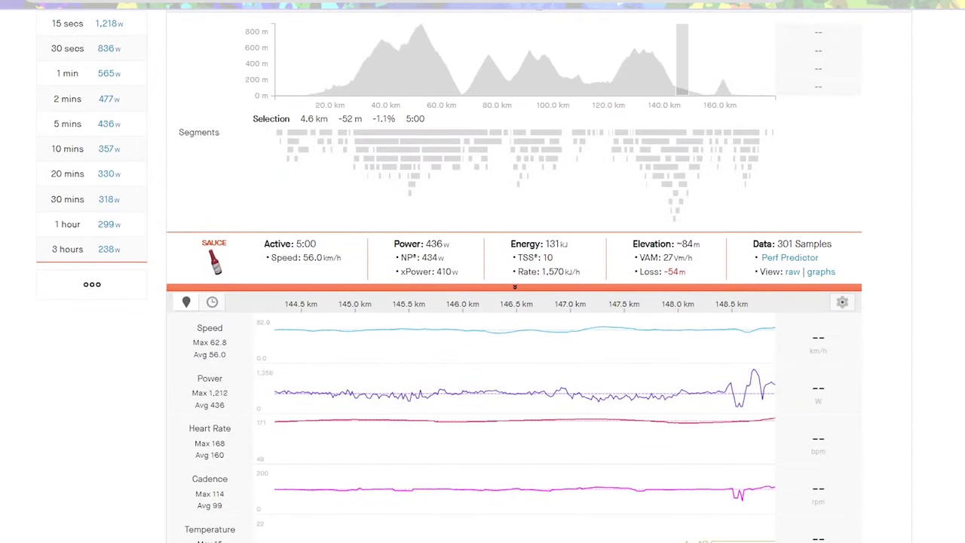
scroll(482, 272, "up", 4)
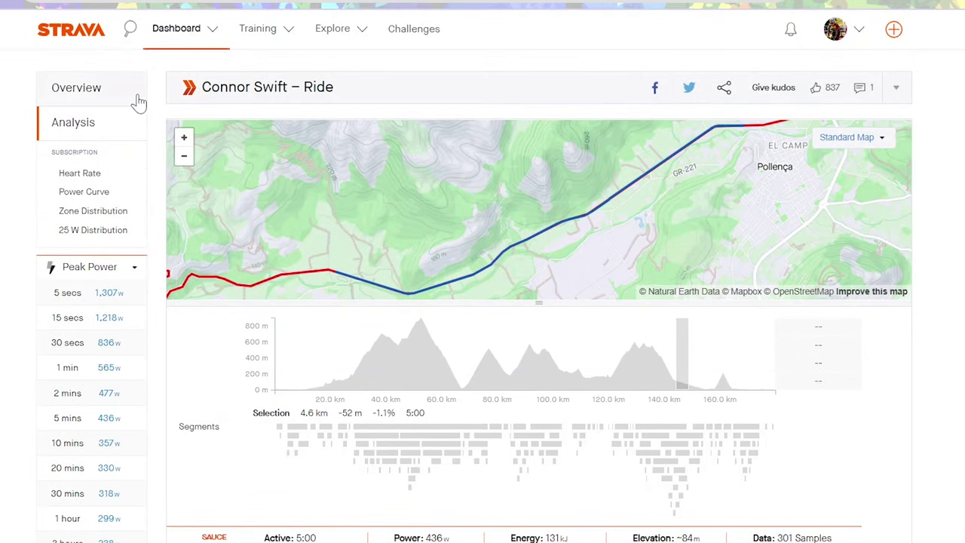
left_click(139, 103)
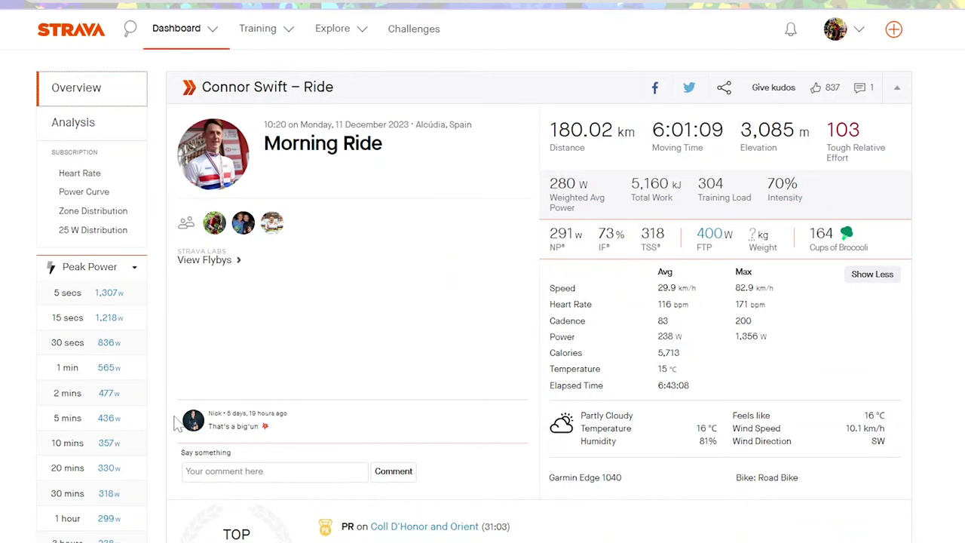
Analyse the 11 December ride's peak 20-minute power effort and examine its graphs.
mouse_move(257, 28)
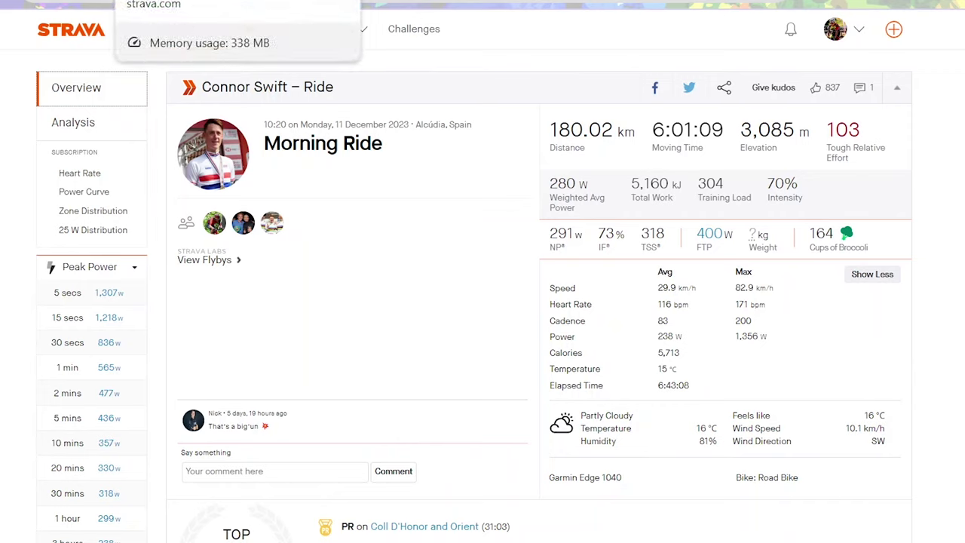
left_click(105, 469)
scroll(327, 475, "down", 8)
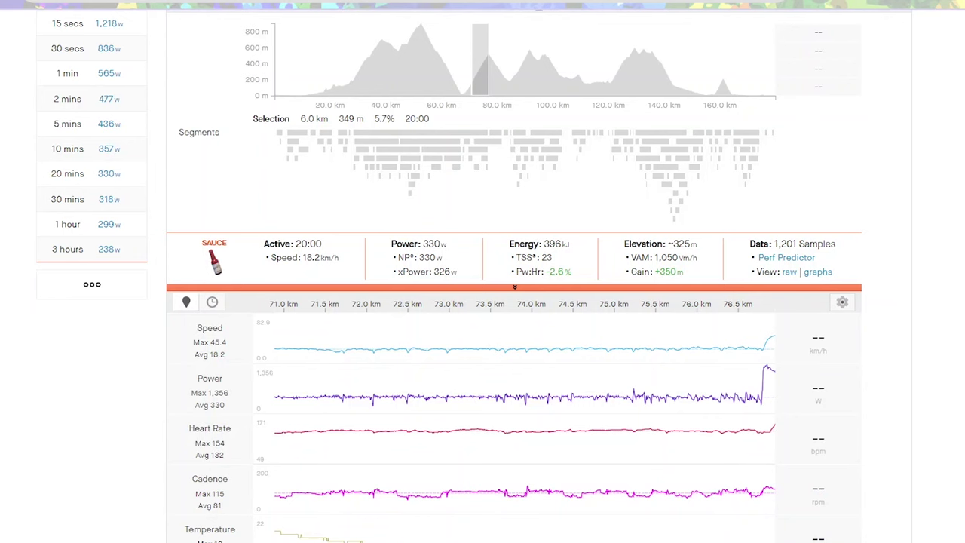
scroll(482, 271, "up", 8)
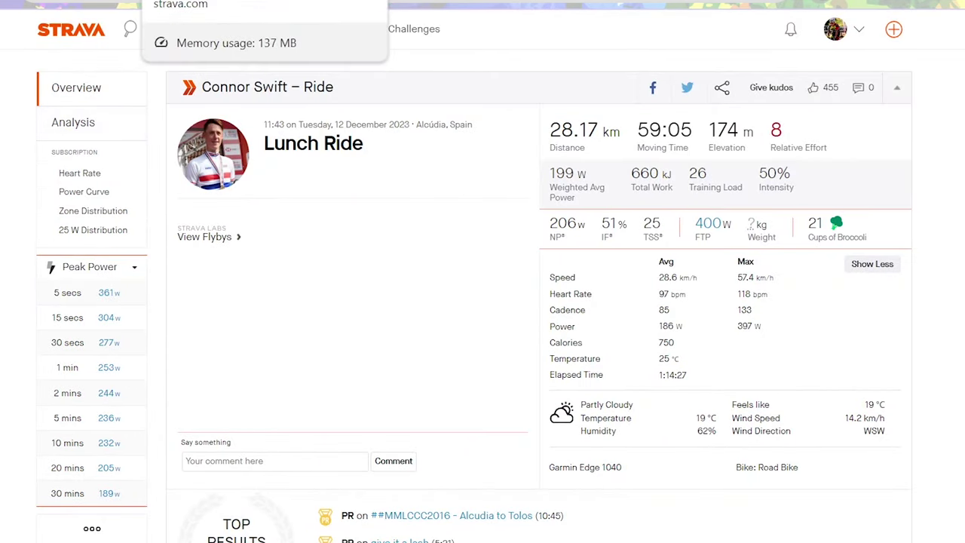
Open the 13 December Morning Ride's analysis, inspect lap 2, and select the later long-climb stretch of about 28.7 km and 1:17:38.
key("ctrl+Tab")
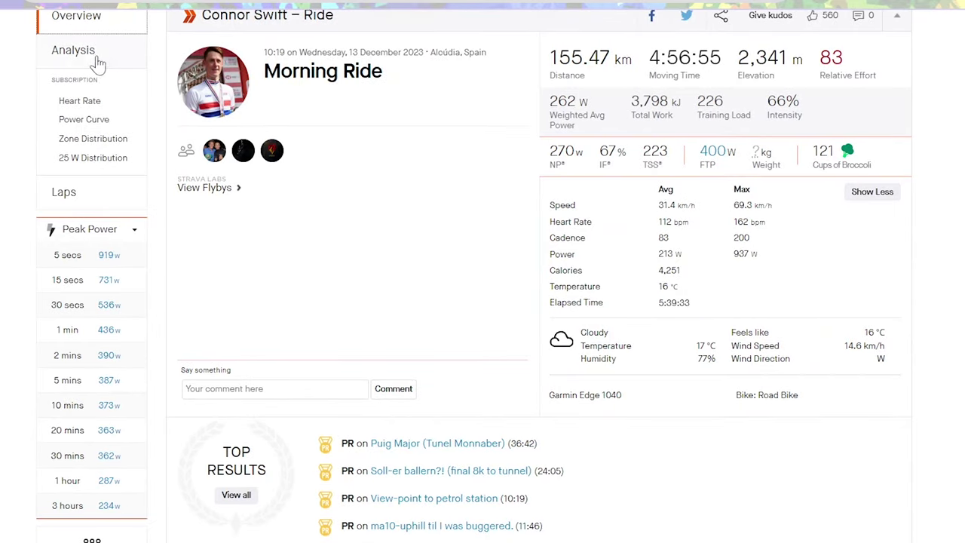
left_click(73, 50)
scroll(528, 302, "down", 4)
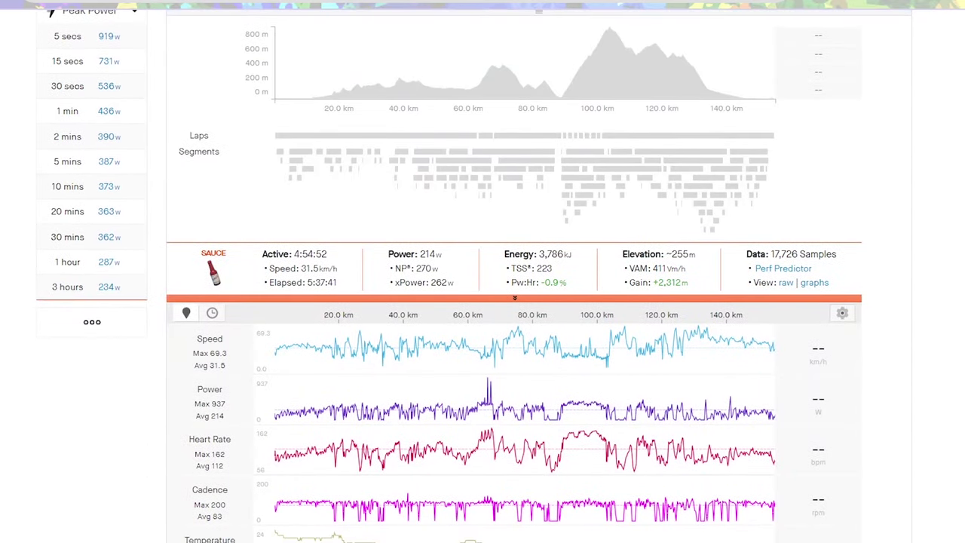
left_click(484, 136)
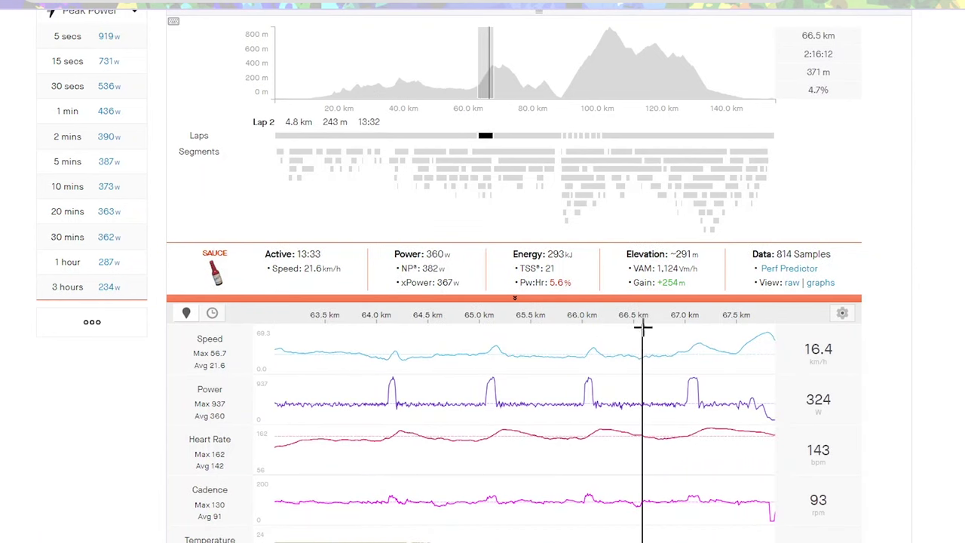
mouse_move(557, 71)
left_mouse_down()
mouse_move(663, 63)
mouse_move(648, 62)
left_mouse_up()
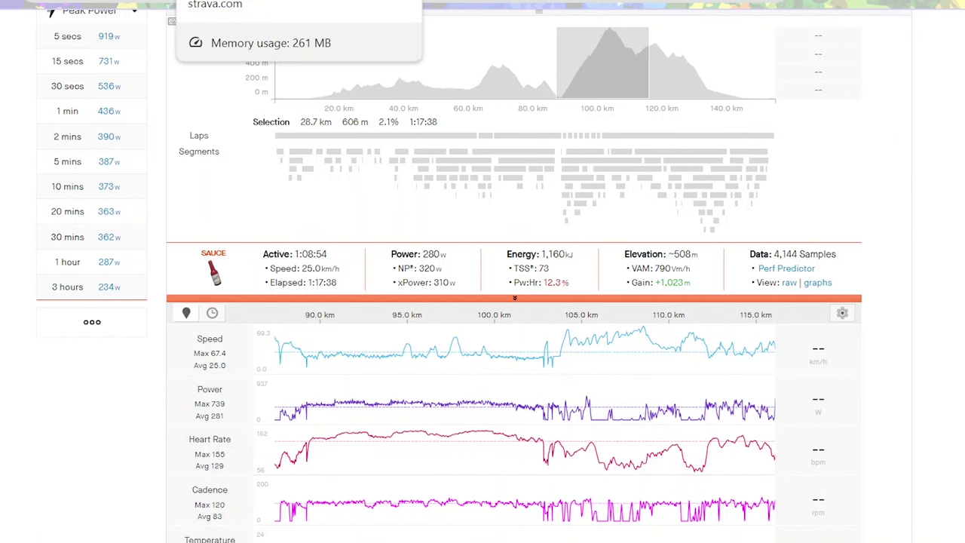
Switch to the next ride's analysis, select the repeated climbs over about 45.6 km and 2:02:05, and inspect laps 2 and 6.
left_click(226, 2)
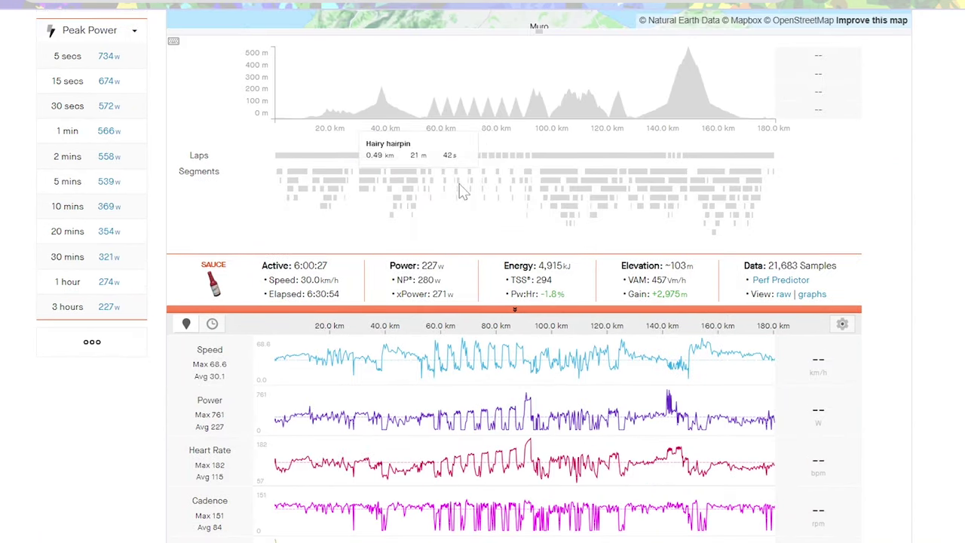
left_click_drag(423, 76, 549, 87)
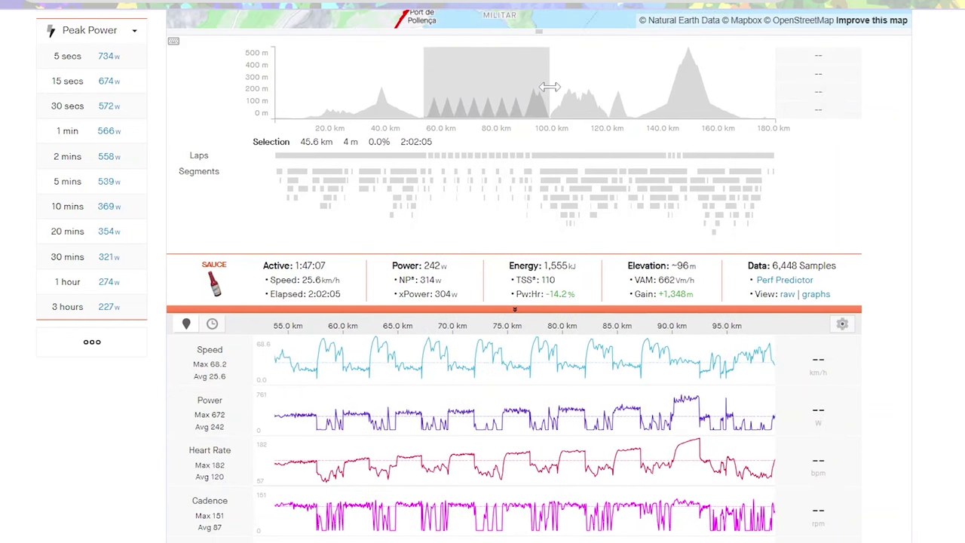
left_click(430, 156)
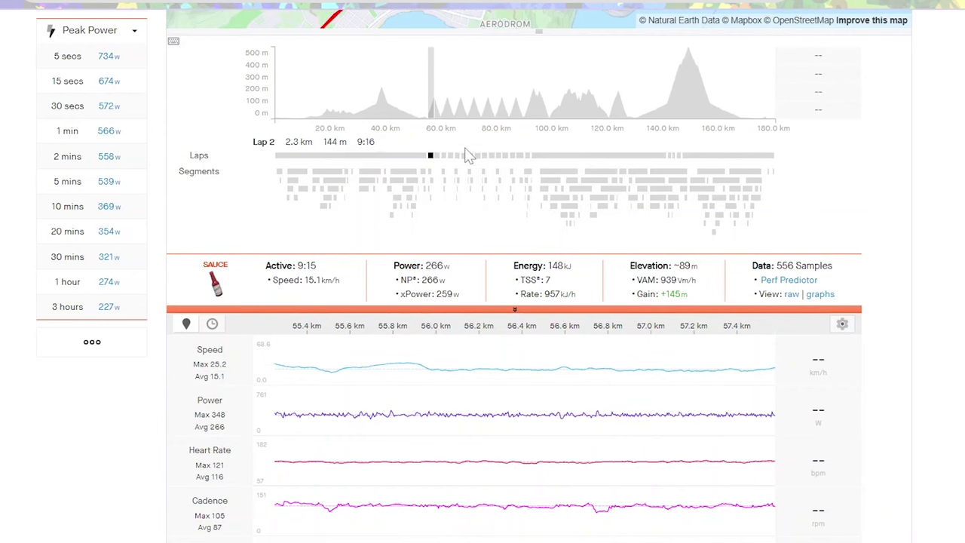
left_click(457, 157)
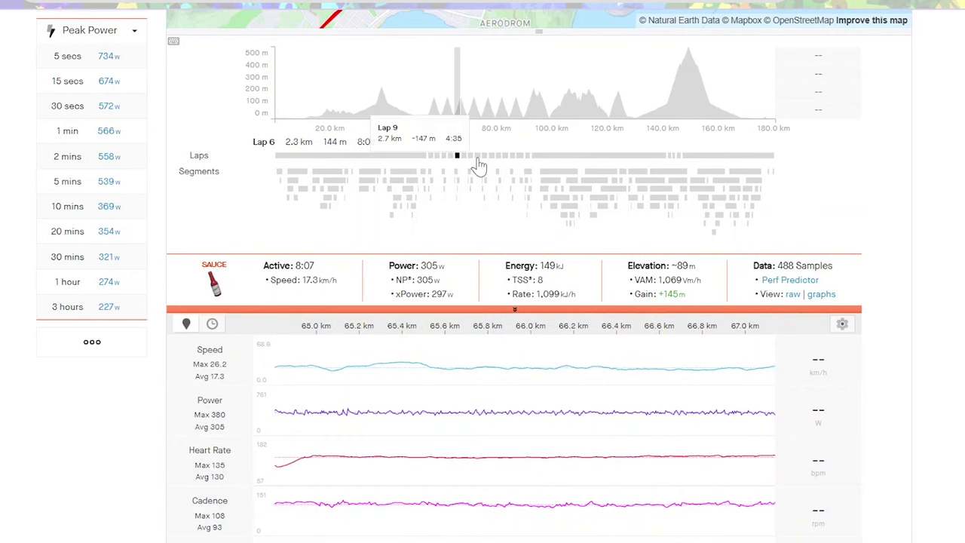
Compare the power figures of climbing laps 10 and 12 in the repeated-climb block.
left_click(478, 160)
left_click(484, 158)
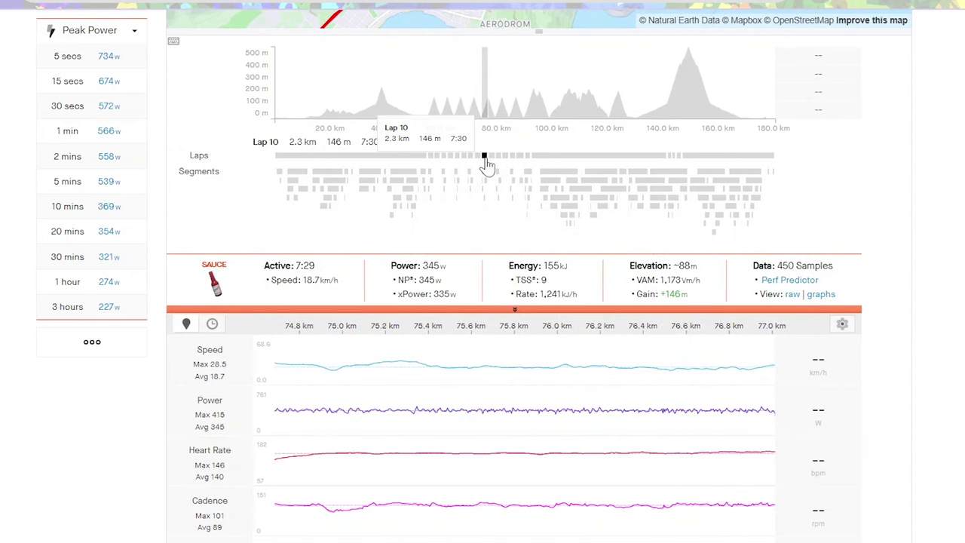
left_click(504, 157)
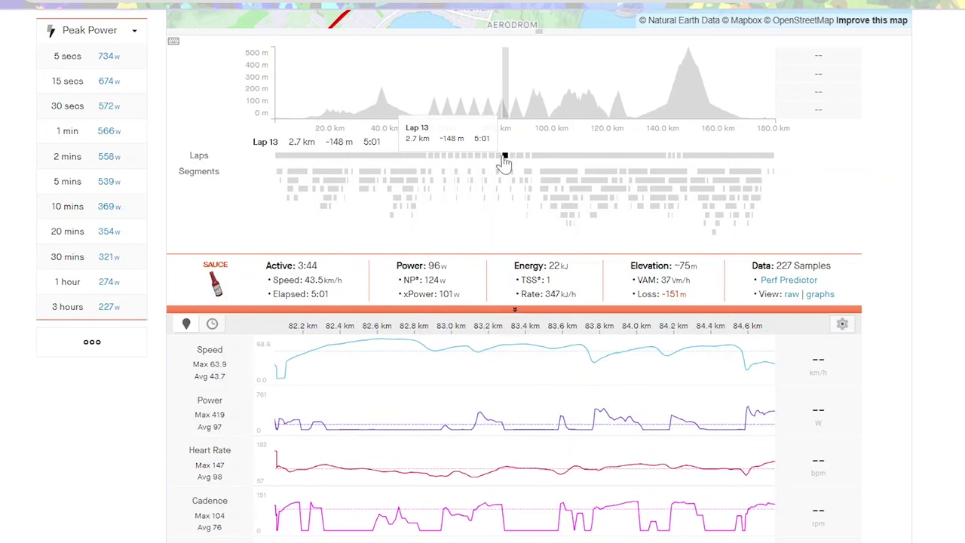
left_click(499, 158)
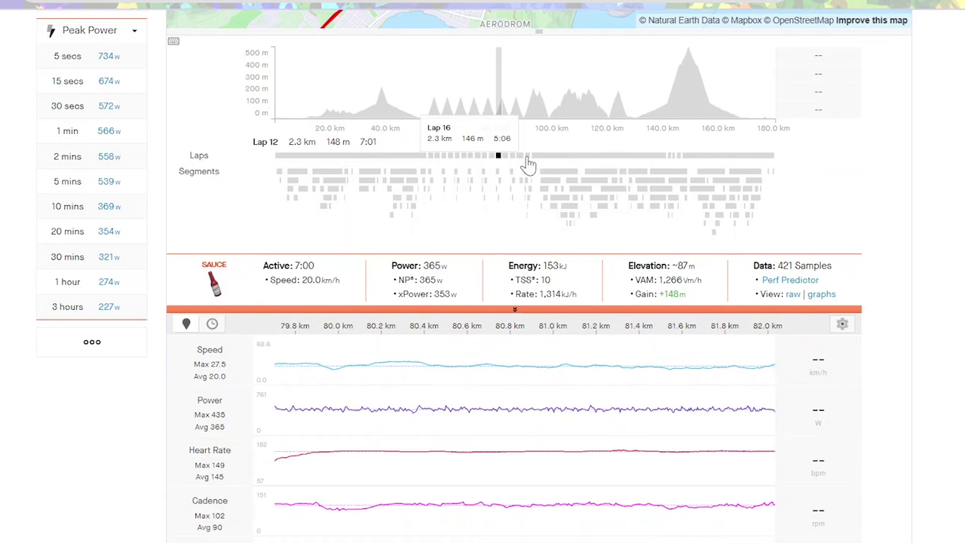
Inspect lap 16 and its final stretch of about 1.6 km and 3:39, and check the power figures of lap 14.
left_click(527, 159)
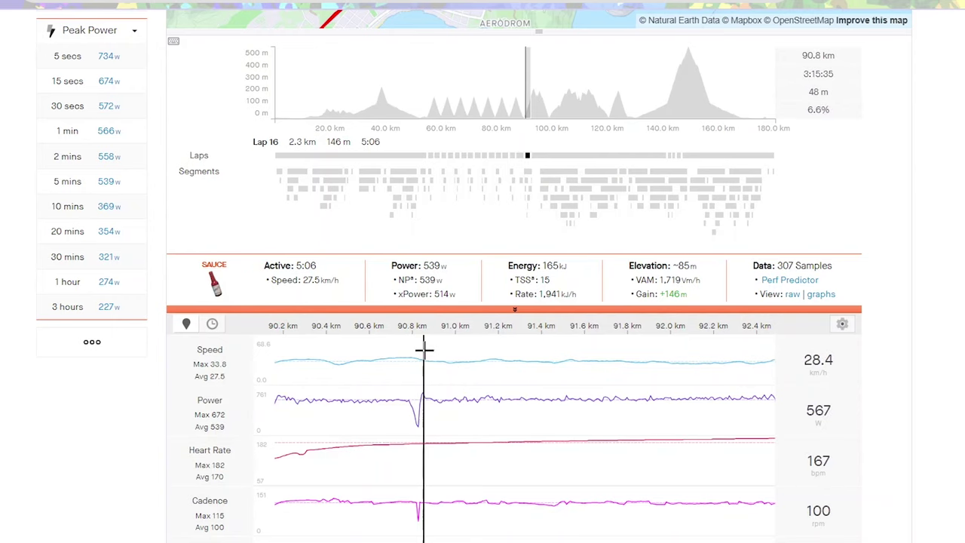
left_click_drag(424, 349, 876, 431)
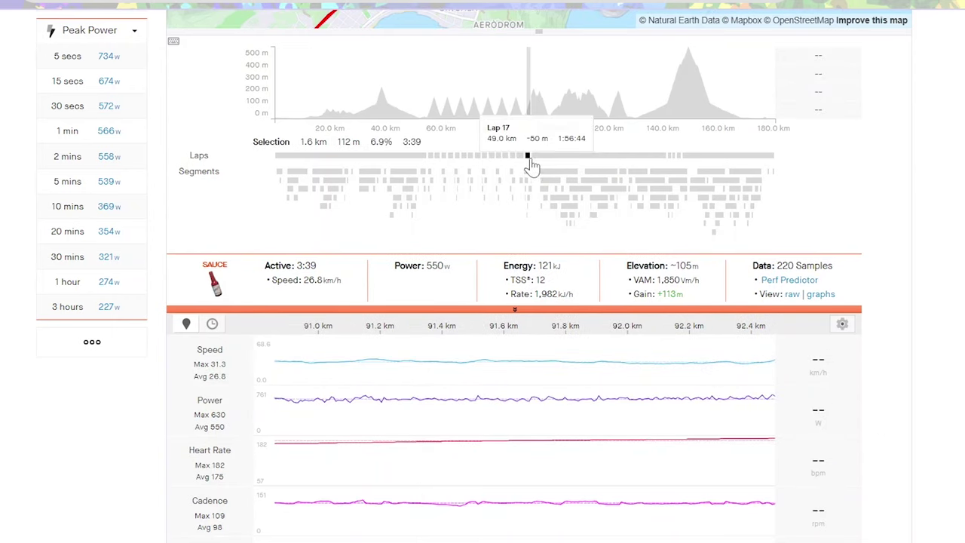
left_click(514, 163)
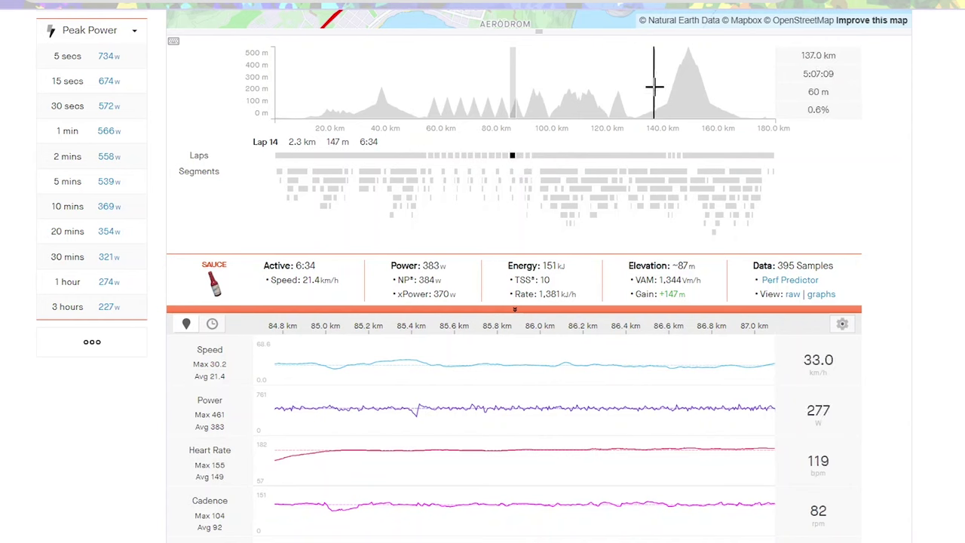
Select the last big climb, about 29.8 km long, and examine its sprint block of about 5.1 km and 14:36 and a short lap within it.
left_click_drag(652, 91, 732, 75)
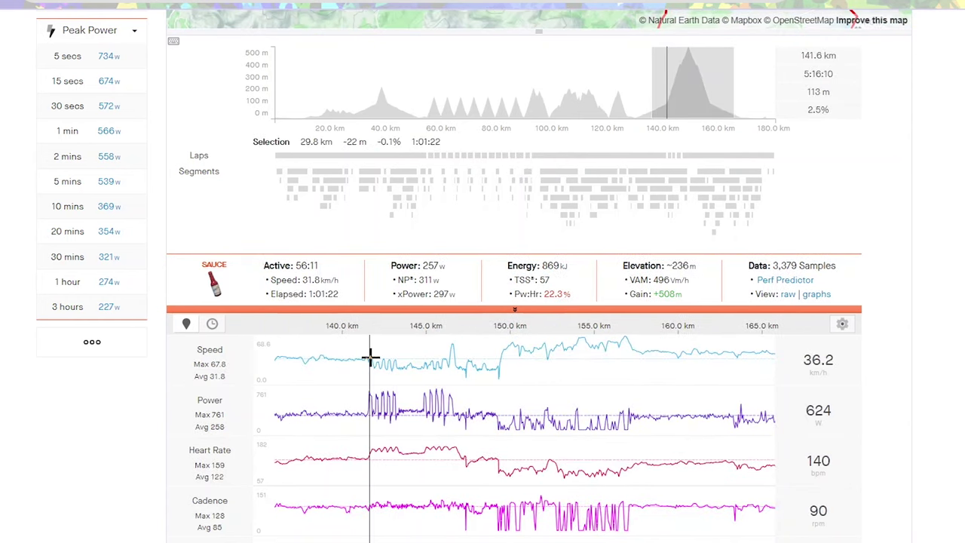
left_click_drag(370, 359, 458, 360)
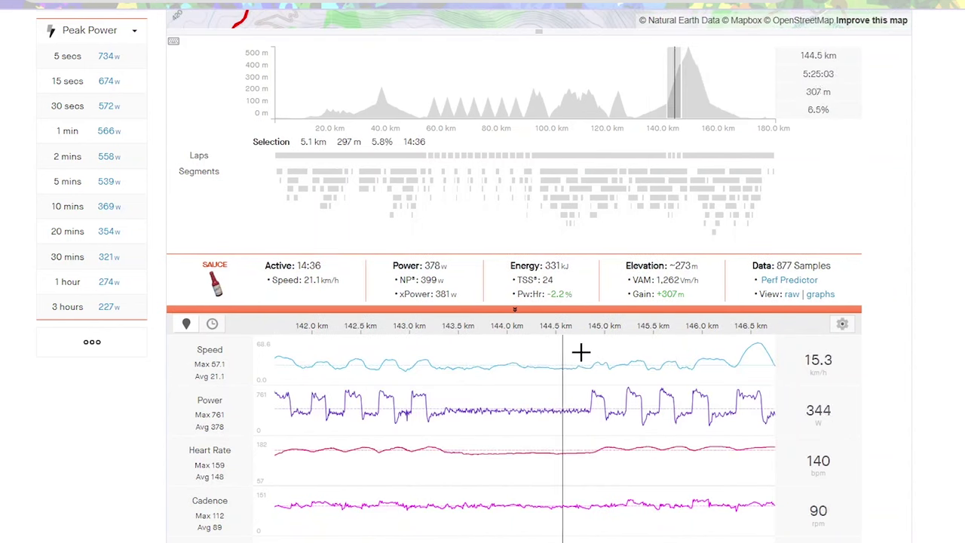
left_click(673, 156)
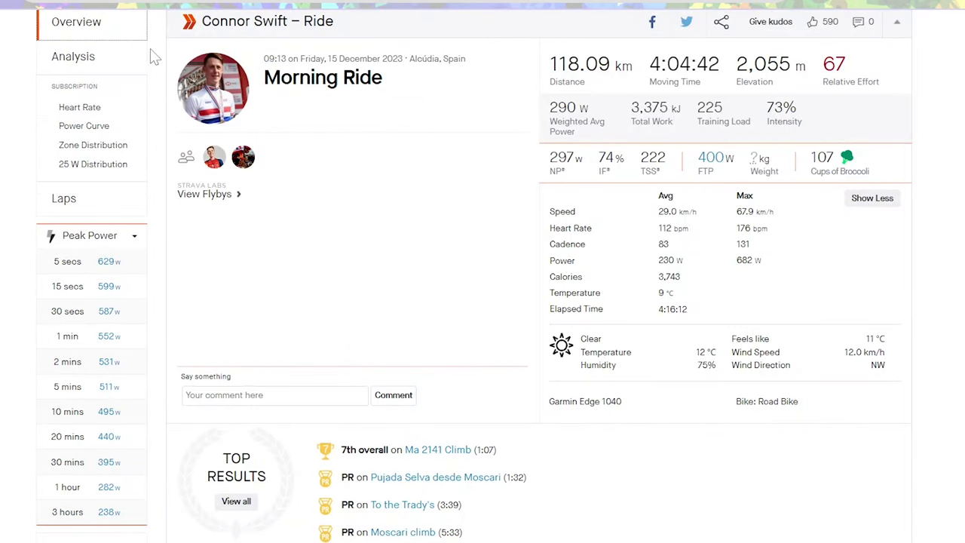
Open the 15 December Morning Ride's analysis and inspect the power figures of laps 2 and 4.
left_click(73, 57)
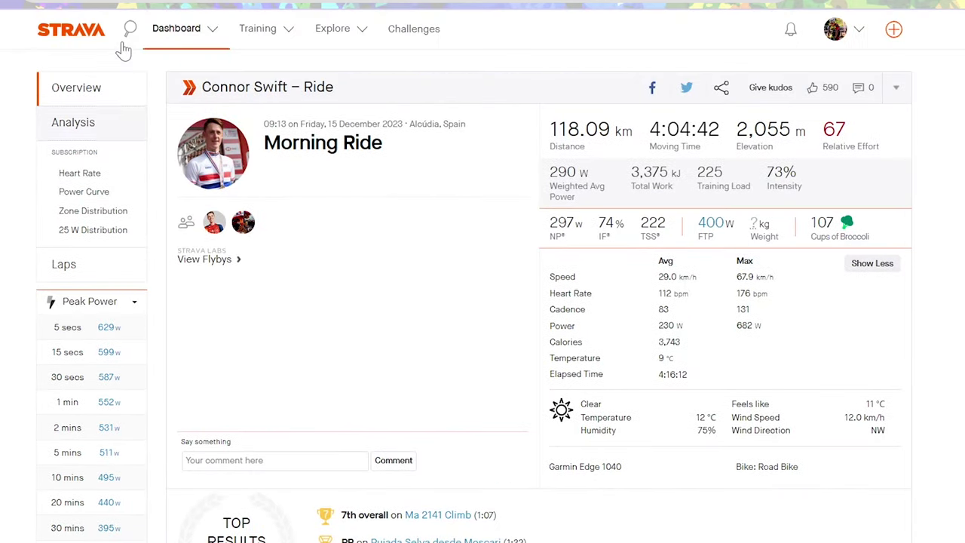
scroll(483, 302, "down", 4)
scroll(555, 155, "up", 1)
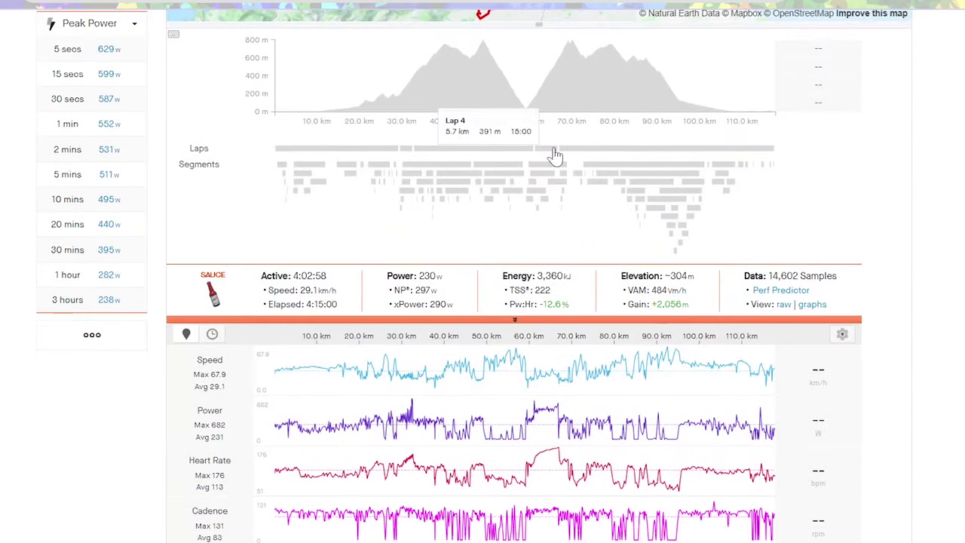
left_click(405, 150)
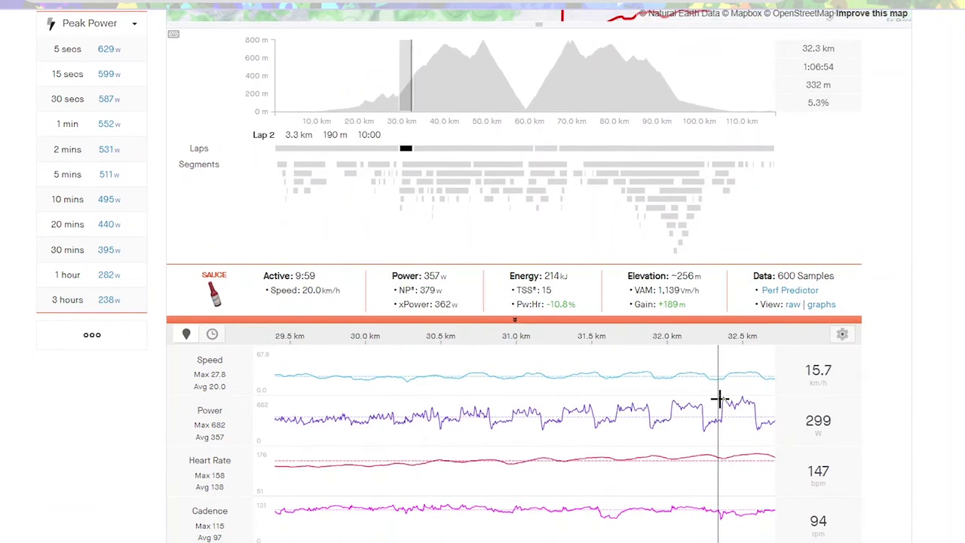
left_click(544, 149)
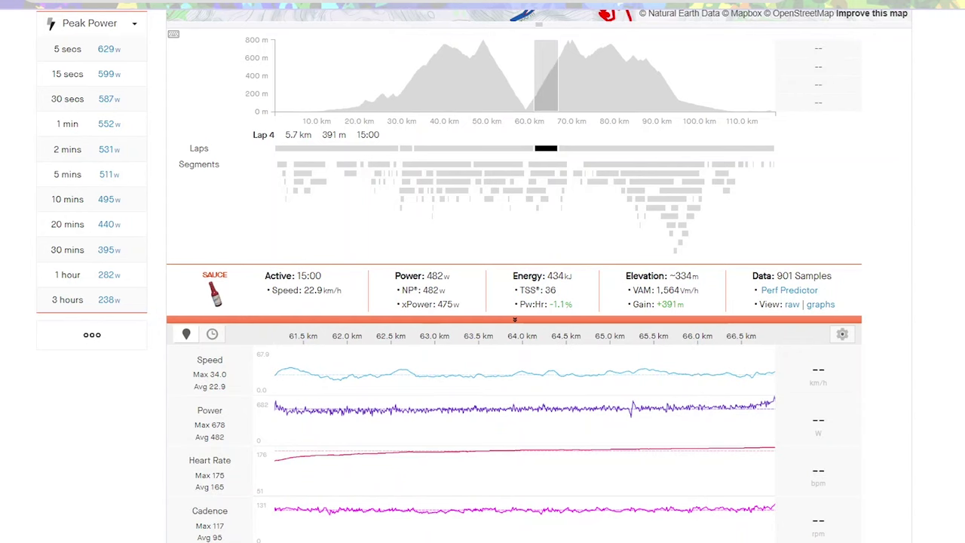
Examine the final 2.0 km of lap 4, about 4:57 long, and the ride's 5-minute peak power effort.
left_click_drag(600, 377, 942, 494)
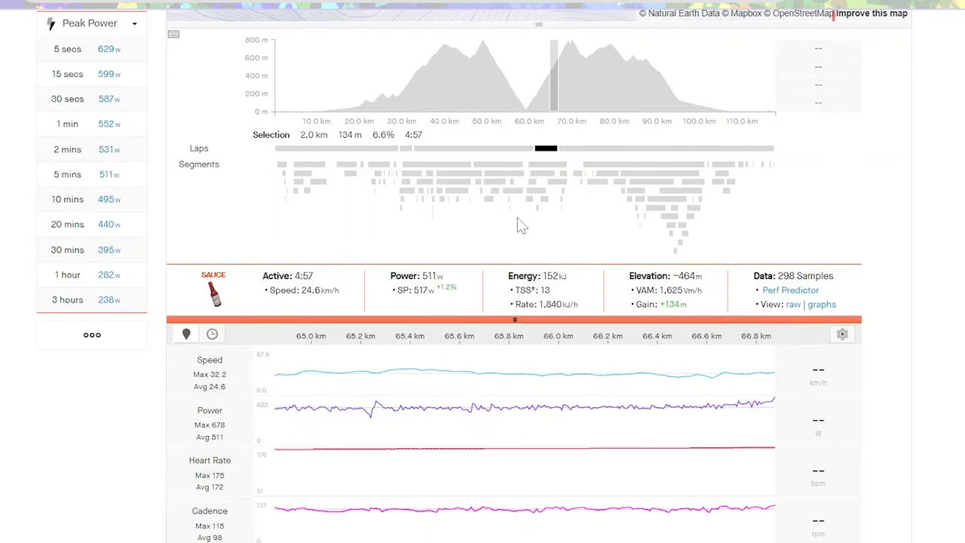
left_click(137, 174)
left_click(314, 433)
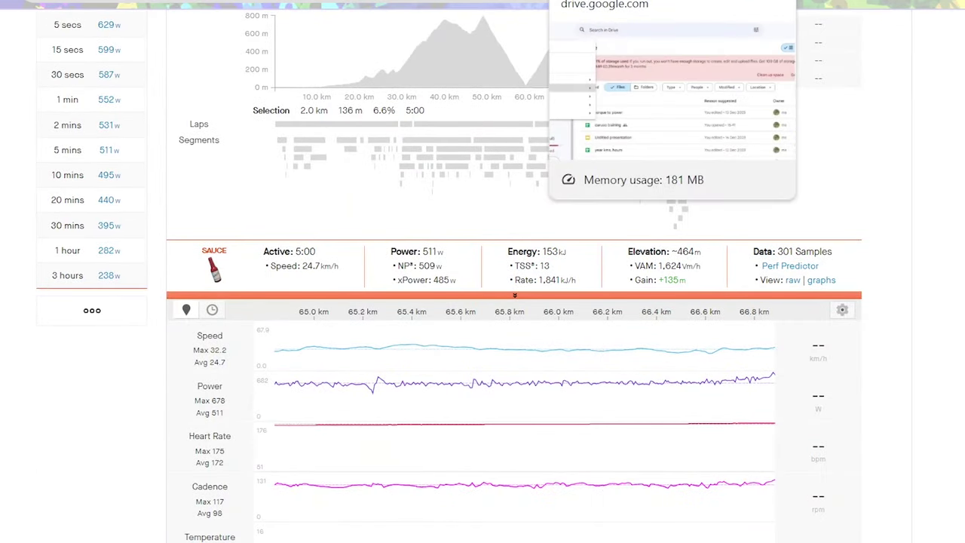
Switch to the Ineos camp spreadsheet and highlight the Tuesday-to-Thursday block of the week beginning 4/12/23, ending on Thursday's 5 hours.
left_click(603, 6)
left_click_drag(312, 168, 450, 167)
left_click(447, 224)
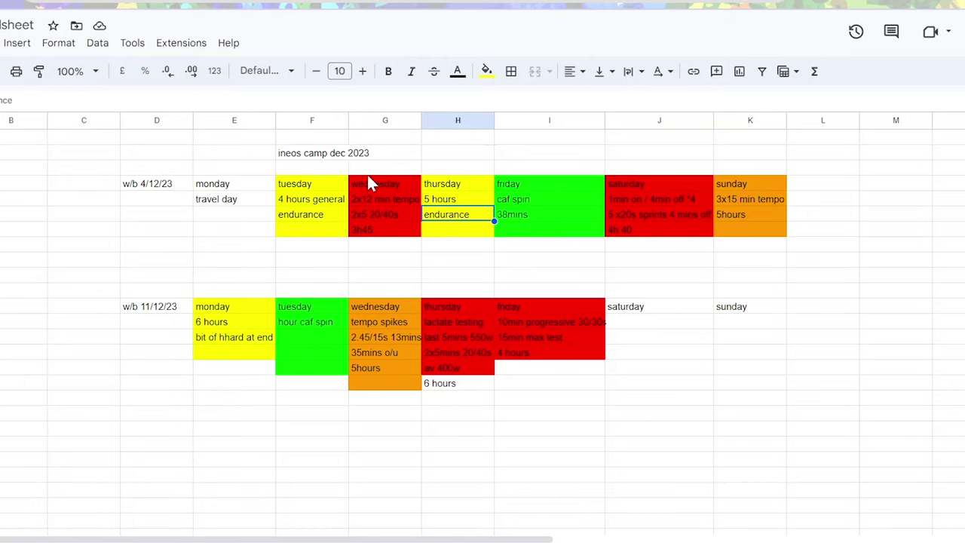
left_click_drag(335, 184, 467, 249)
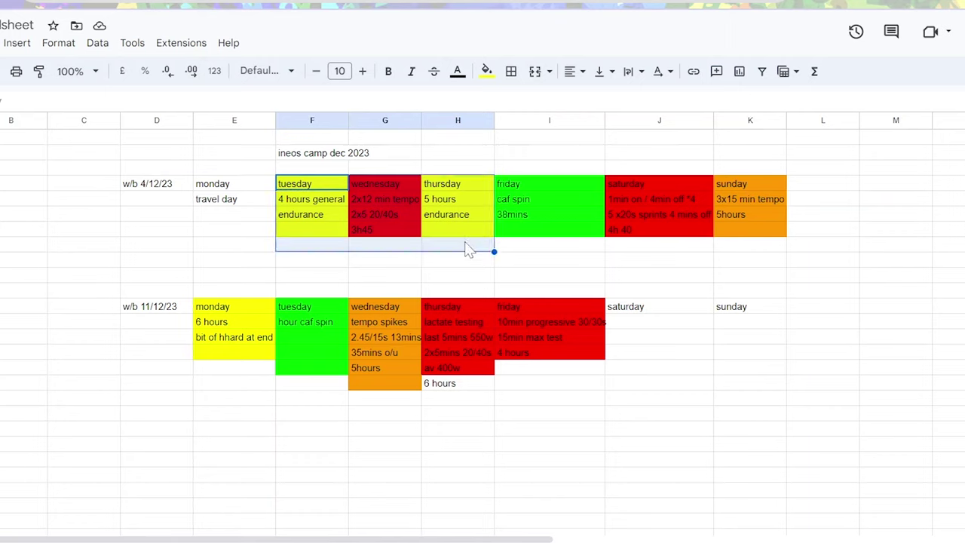
left_click(449, 202)
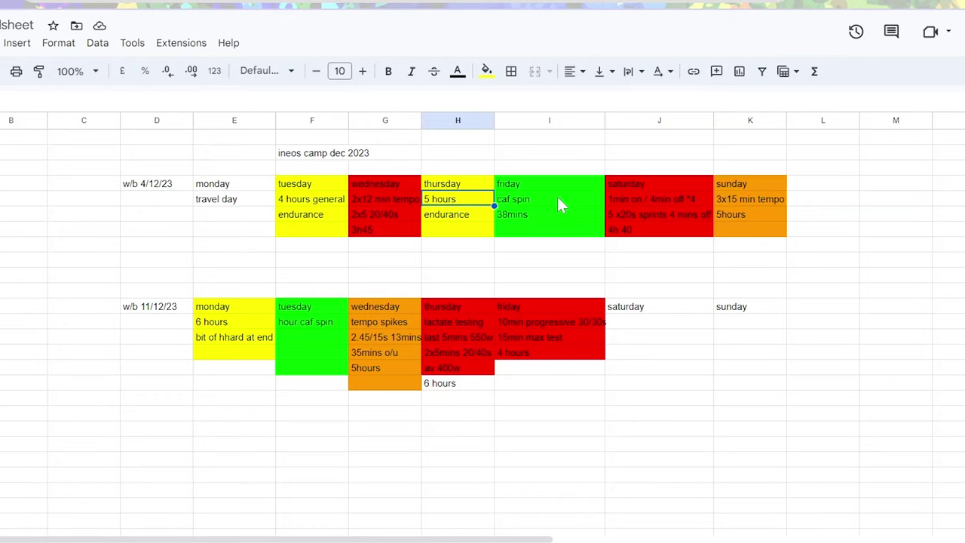
Go through the first week's Tuesday endurance ride and Wednesday's tempo, 20/40s and duration entries.
left_click(285, 183)
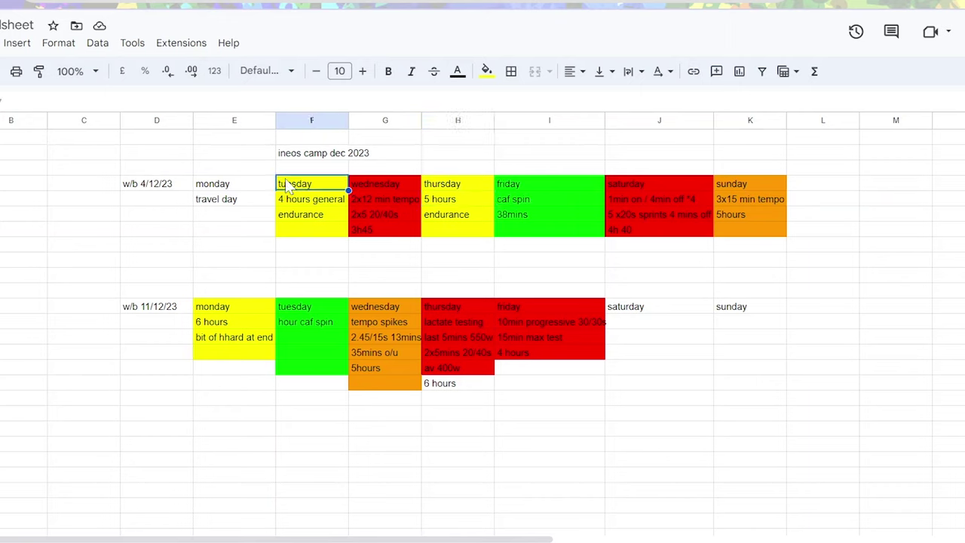
left_click(319, 214)
left_click_drag(367, 199, 381, 246)
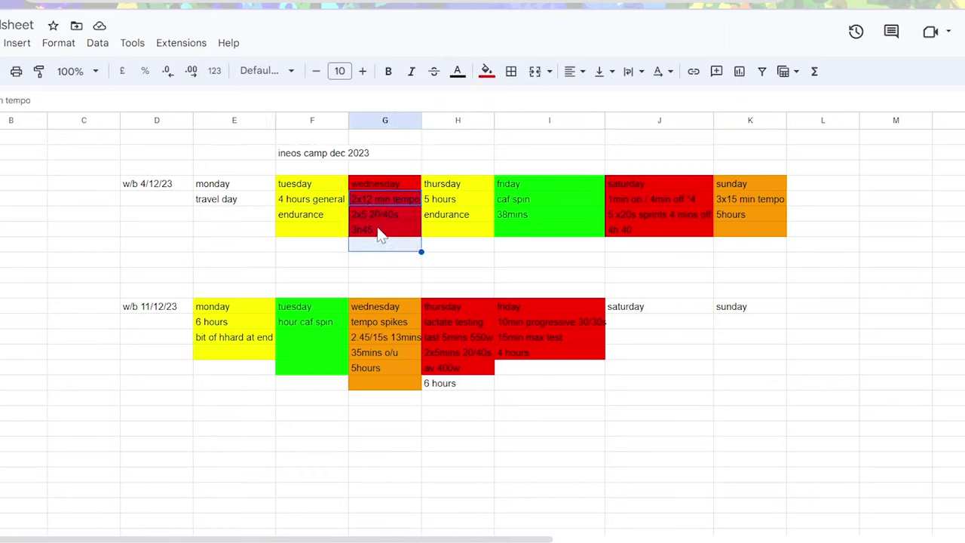
left_click(376, 216)
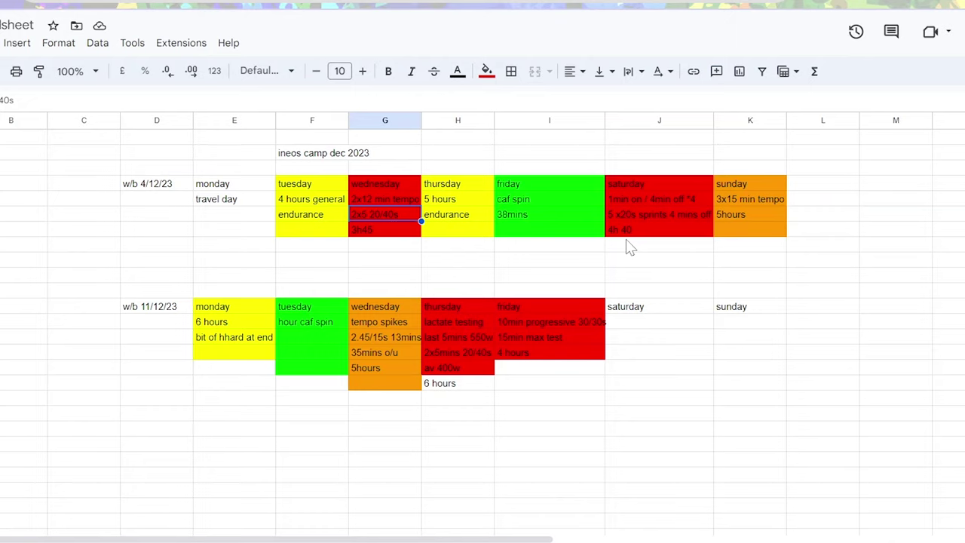
left_click(408, 169)
left_click(400, 231)
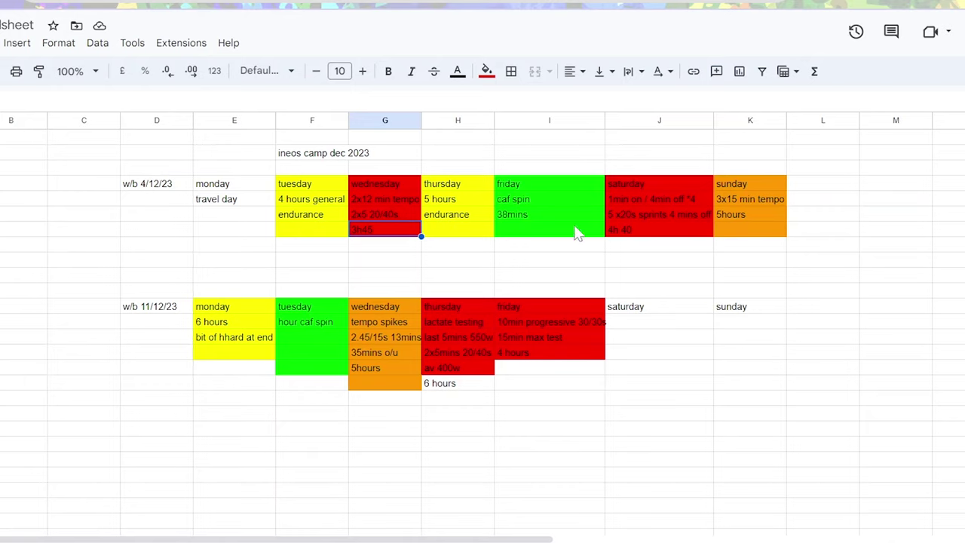
Point out the first Friday's 38-minute caf spin, and the second week's Wednesday tempo work and Friday 15-minute max test.
left_click(601, 219)
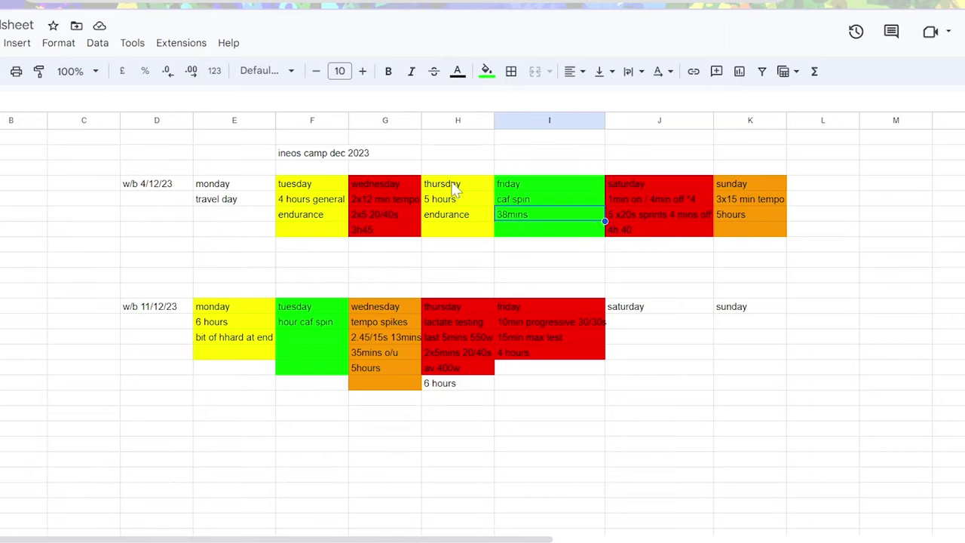
left_click_drag(381, 321, 373, 366)
left_click(376, 337)
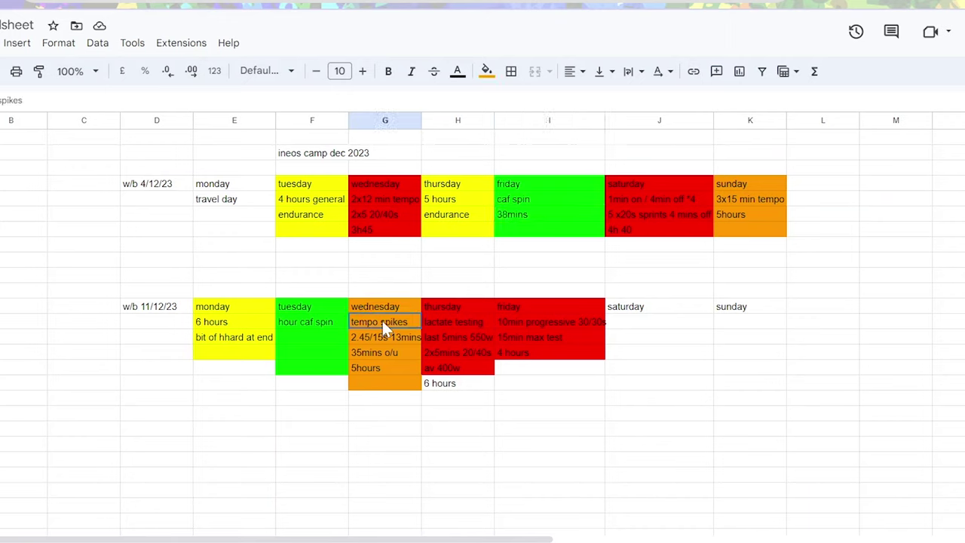
left_click(382, 352)
left_click(536, 337)
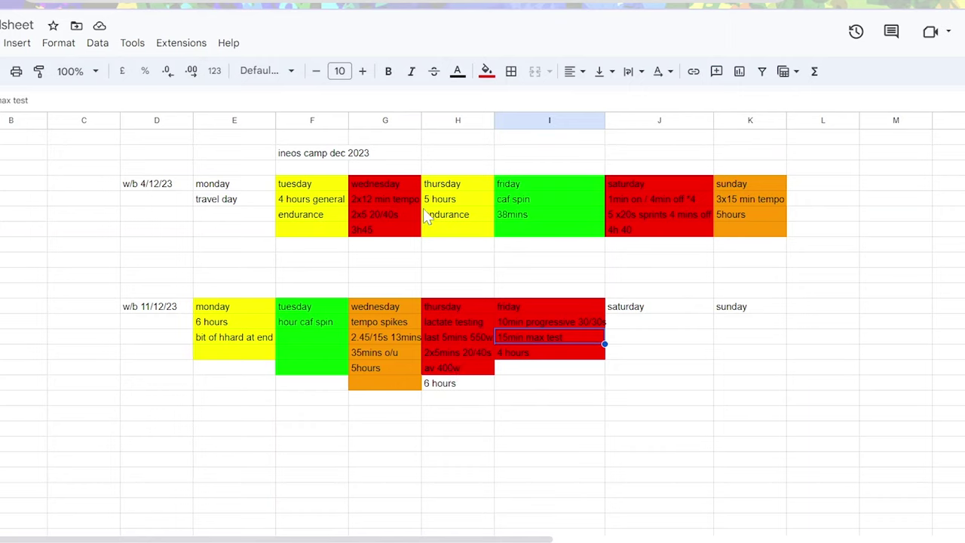
Review the end of the first week's Sunday block and the caf spin days on the second Tuesday and first Friday.
left_click(735, 230)
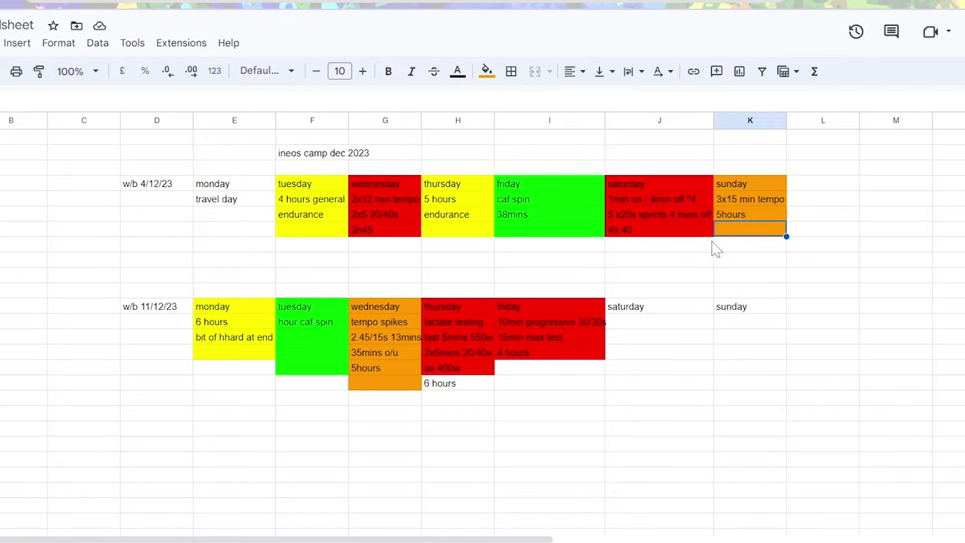
left_click(308, 307)
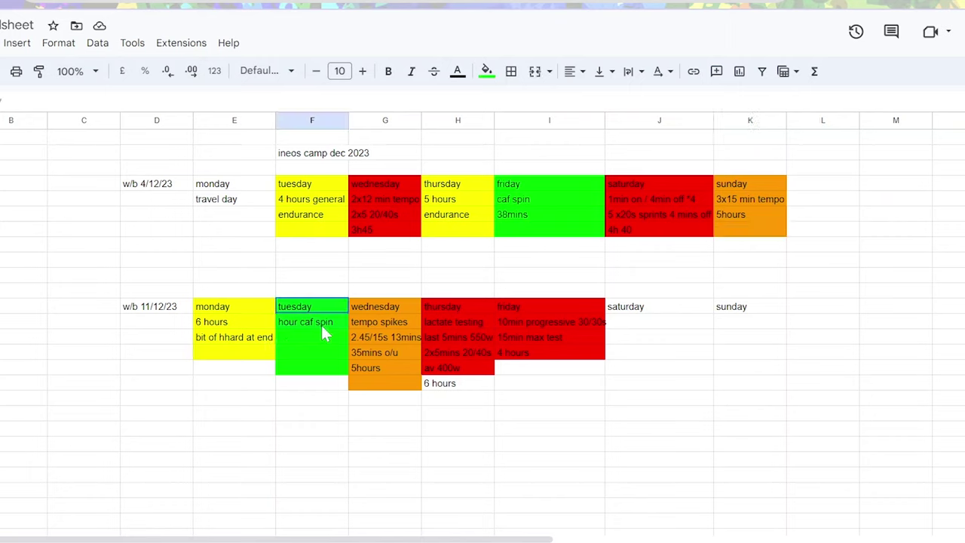
left_click(324, 337, "shift")
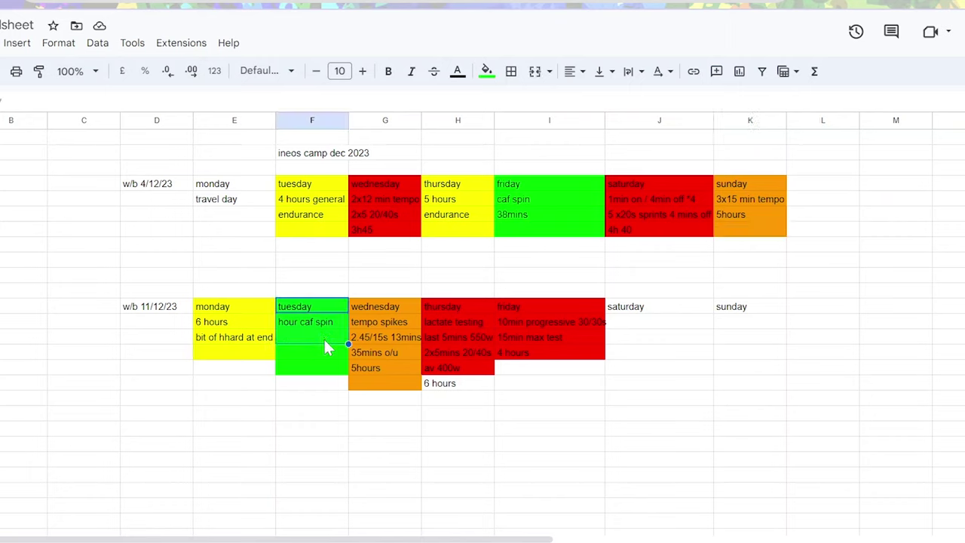
left_click(520, 227)
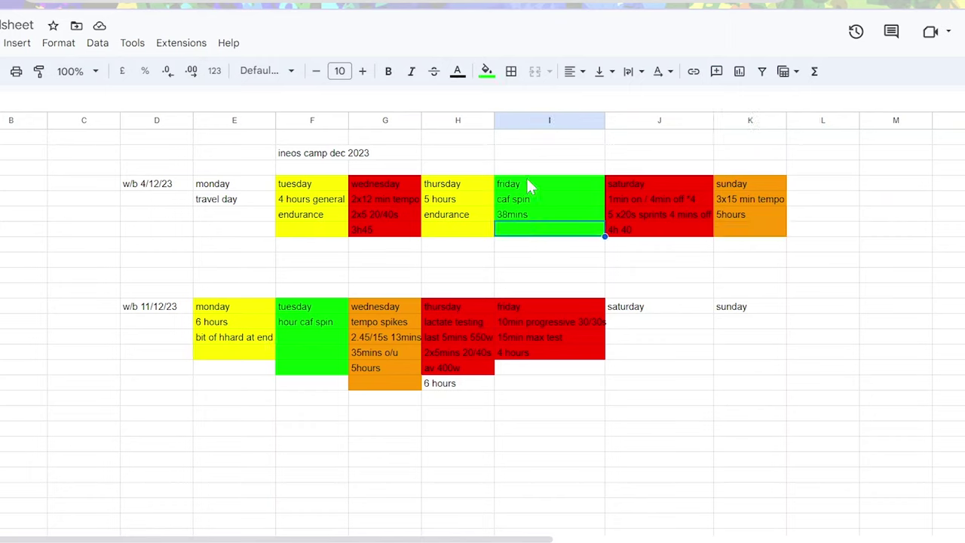
left_click(527, 185)
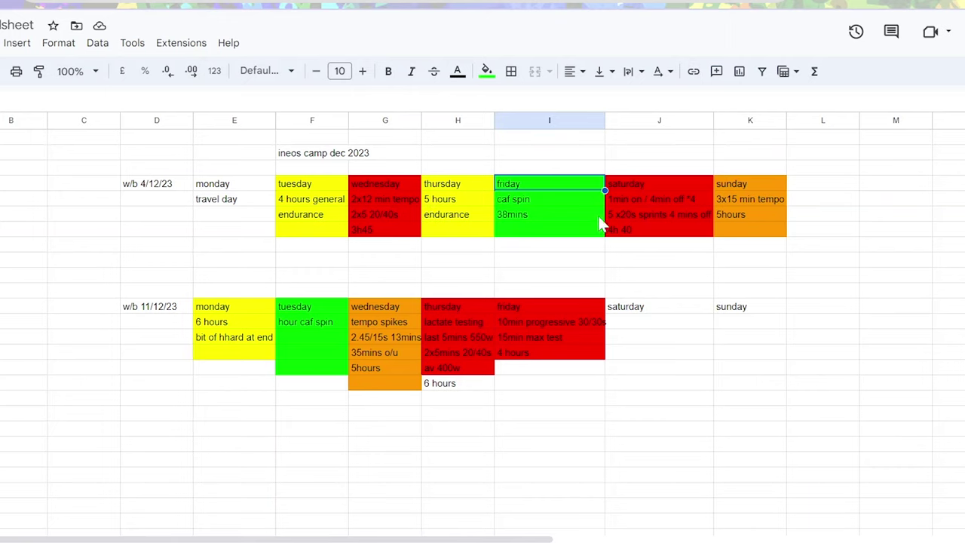
Highlight the first week's Saturday interval session and the second week's back-to-back Thursday and Friday hard days.
left_click_drag(693, 189, 699, 214)
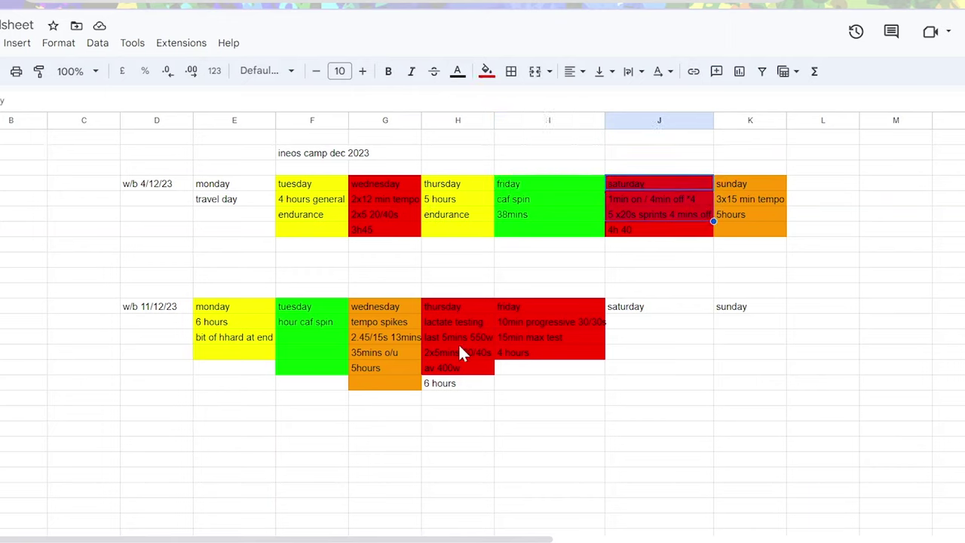
left_click_drag(456, 341, 598, 390)
left_click(542, 414)
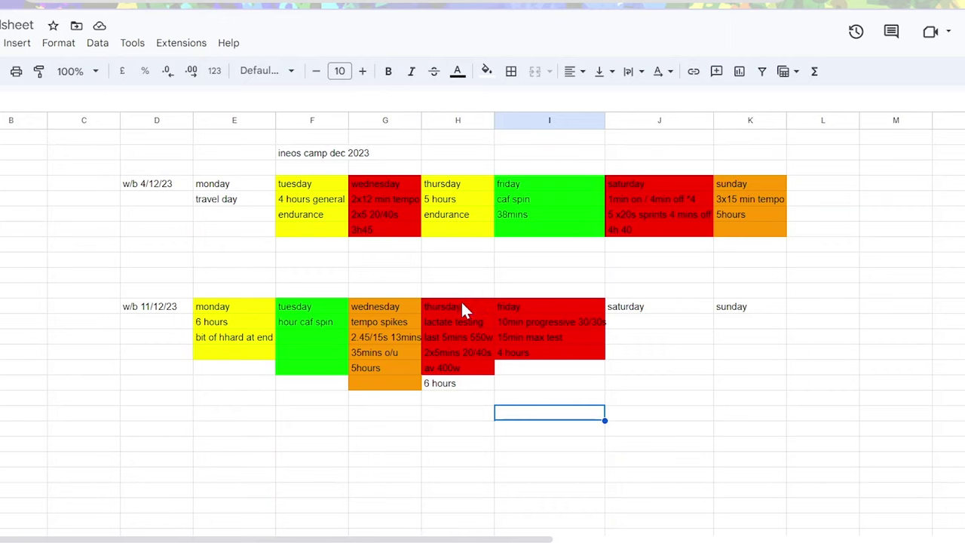
left_click_drag(461, 302, 554, 379)
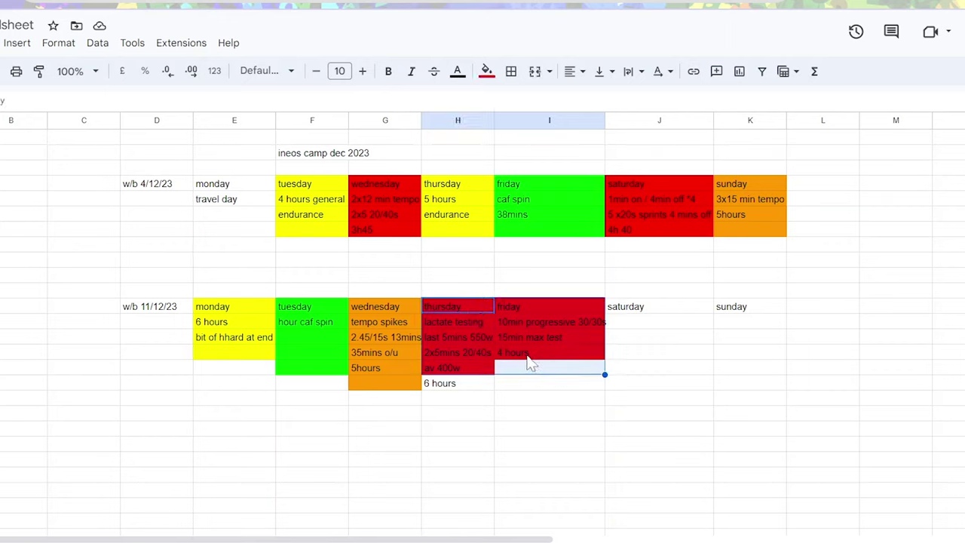
Review the first week's red Wednesday and Saturday sessions, highlighting Saturday's 1-minute efforts and 20-second sprints.
left_click(403, 186)
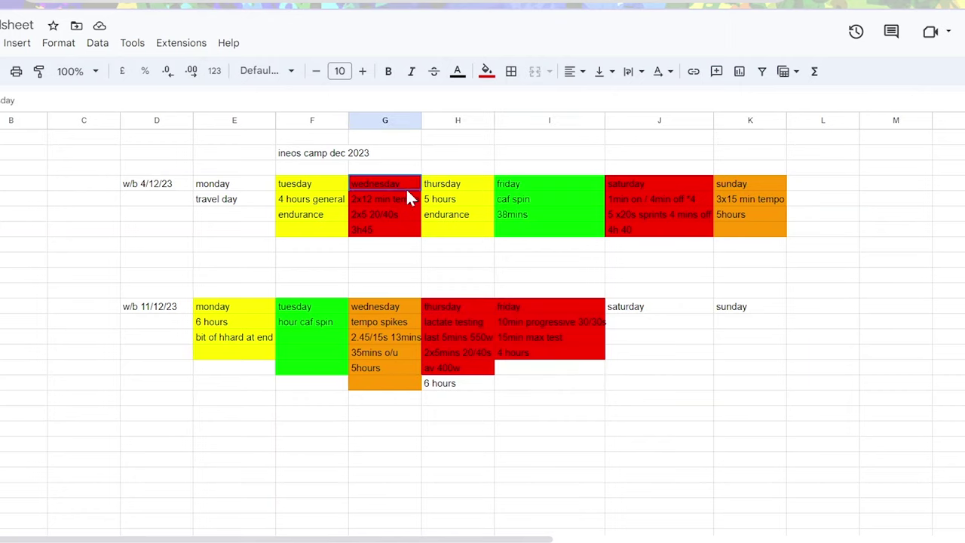
left_click(628, 199)
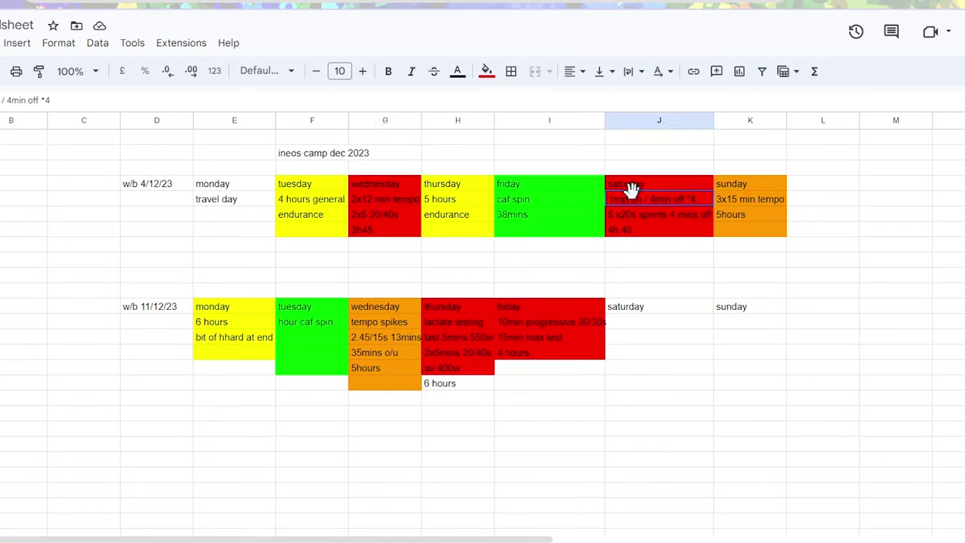
left_click(642, 240, "shift")
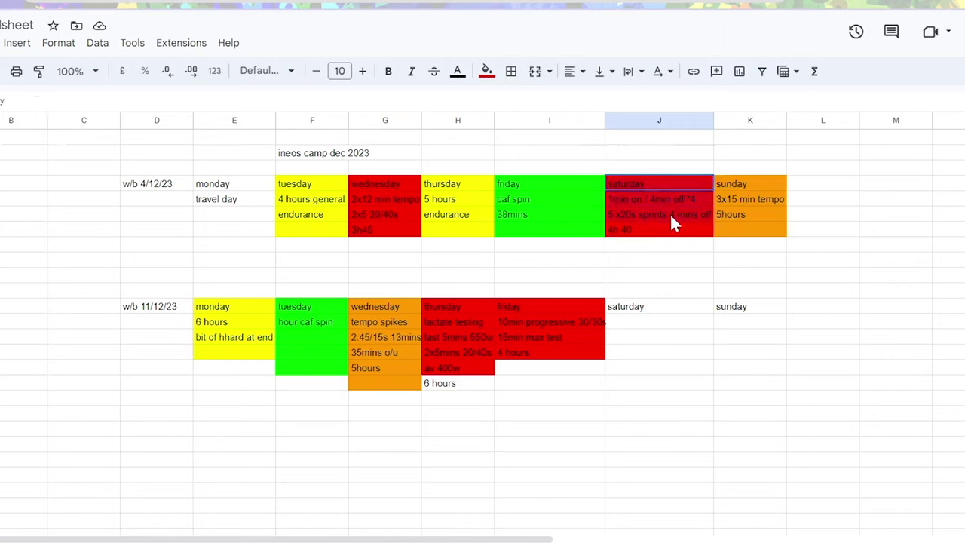
left_click(670, 214)
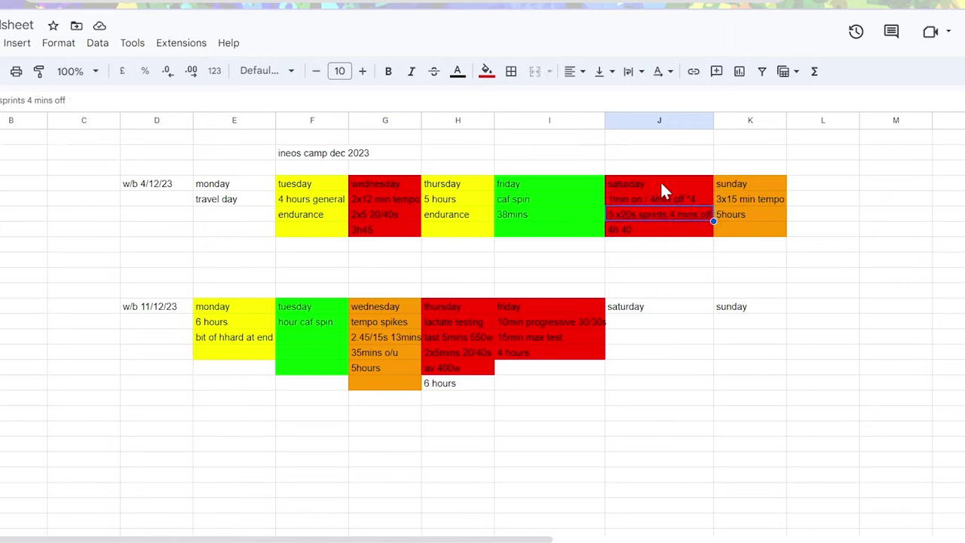
left_click_drag(664, 188, 224, 360)
left_click(601, 217)
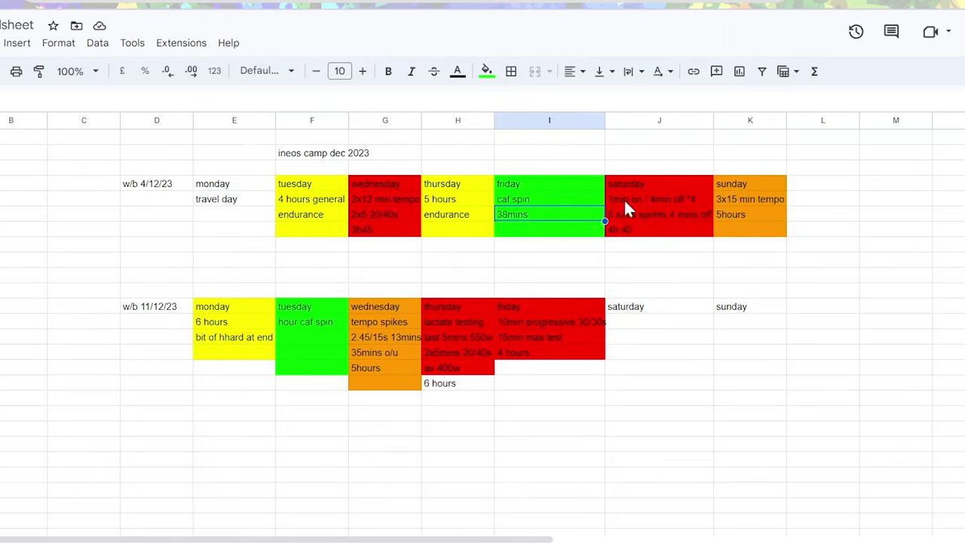
left_click_drag(624, 203, 649, 214)
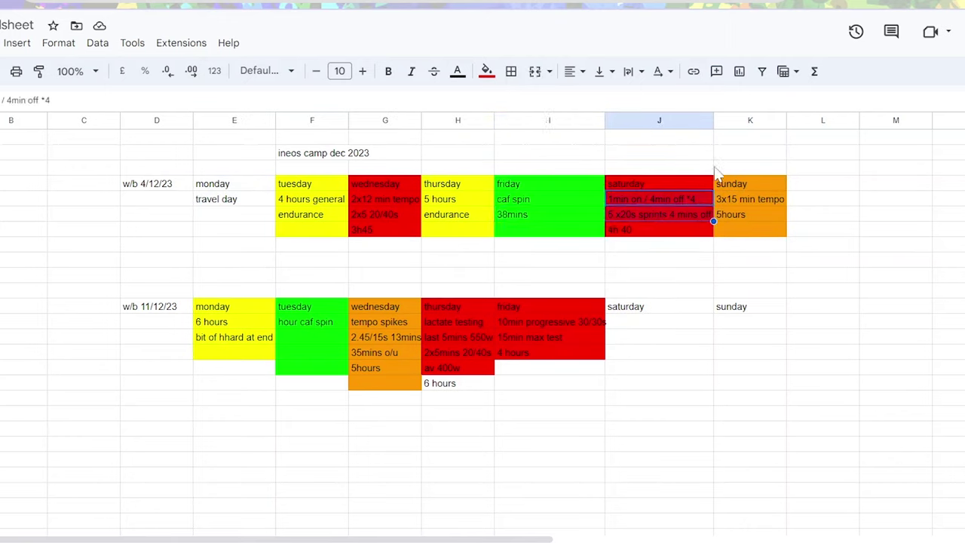
Highlight the first Sunday, the second week's Monday and Wednesday, and the first Tuesday-to-Thursday block, ending on Tuesday's endurance entry.
left_click_drag(735, 190, 736, 244)
left_click_drag(215, 307, 254, 362)
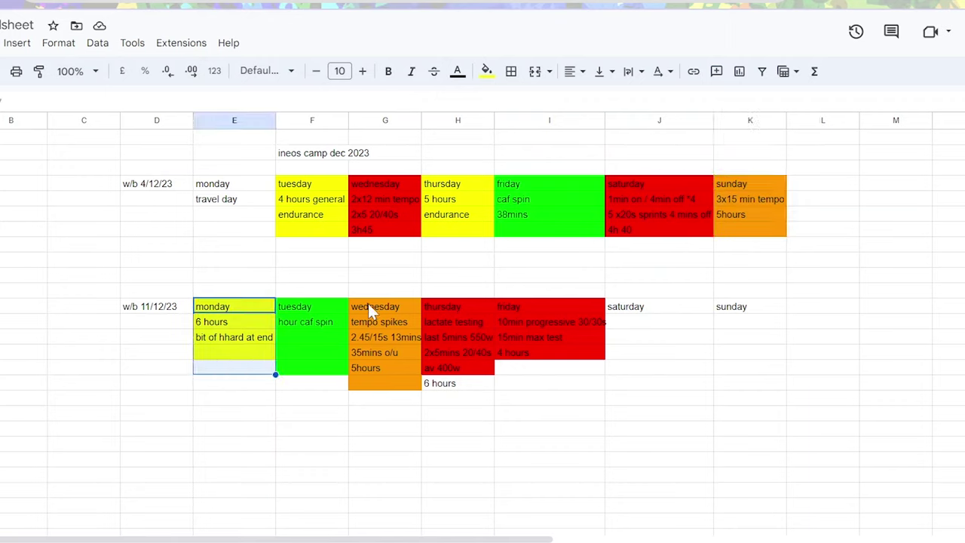
left_click_drag(369, 306, 381, 367)
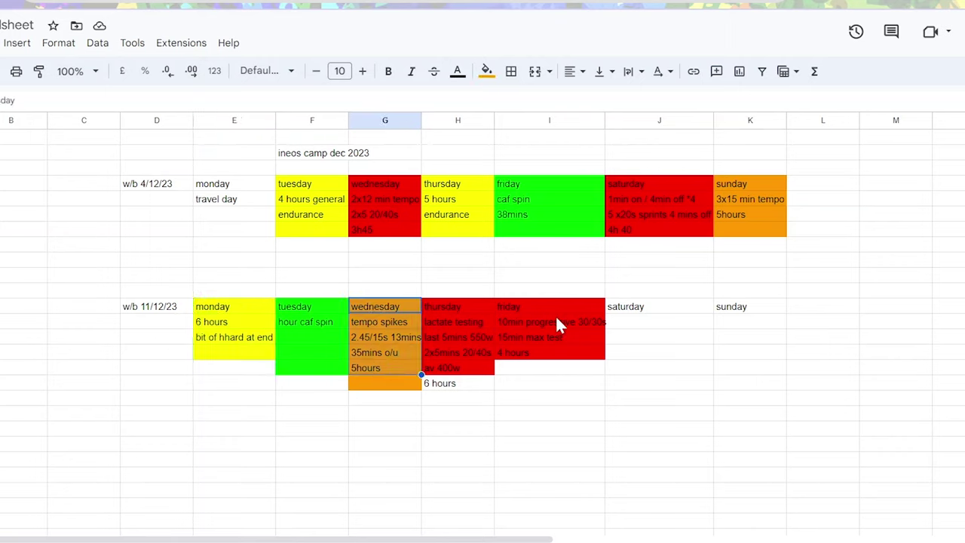
left_click_drag(312, 167, 452, 247)
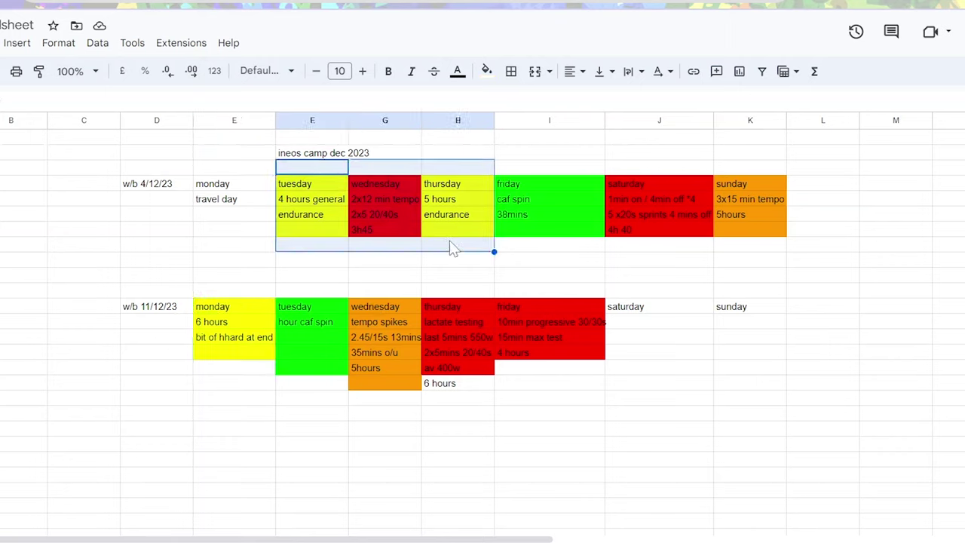
left_click(343, 216)
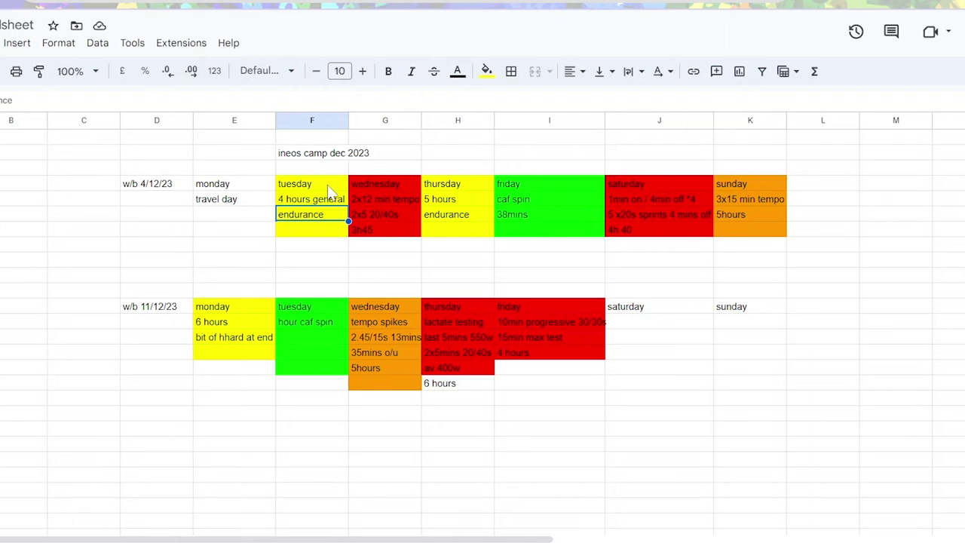